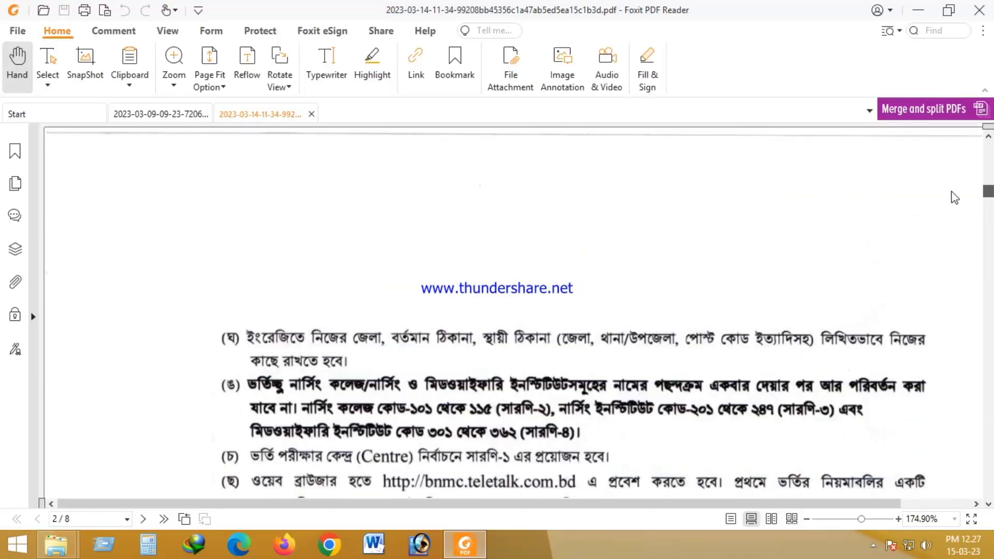
Outline the online form section heading and the bnmc.teletalk.com.bd website line in red on a screen capture of the PDF notice, then discard the capture
{"action": "scroll", "coordinate": [954, 197], "scroll_direction": "down", "scroll_amount": 4}
{"action": "scroll", "coordinate": [954, 205], "scroll_direction": "down", "scroll_amount": 2}
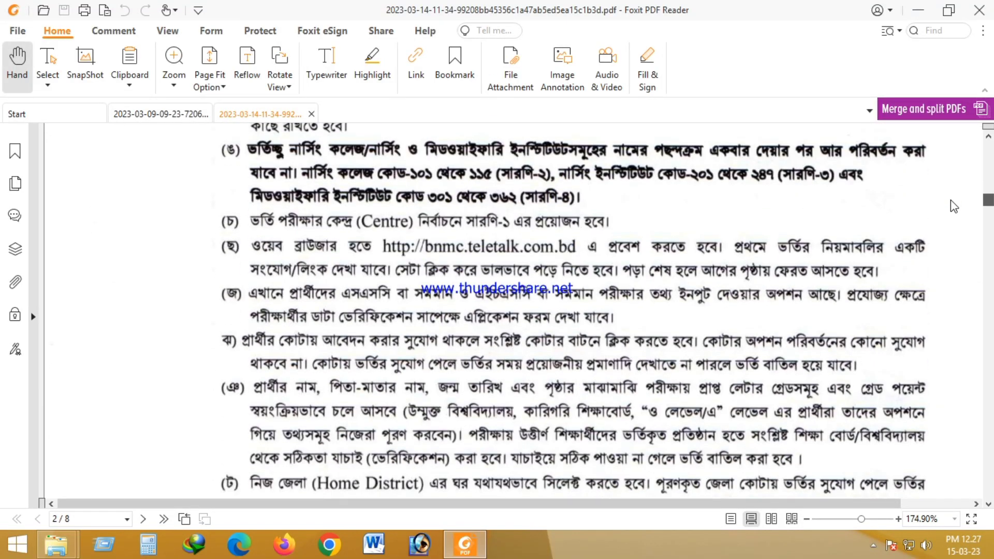
{"action": "scroll", "coordinate": [954, 205], "scroll_direction": "up", "scroll_amount": 1}
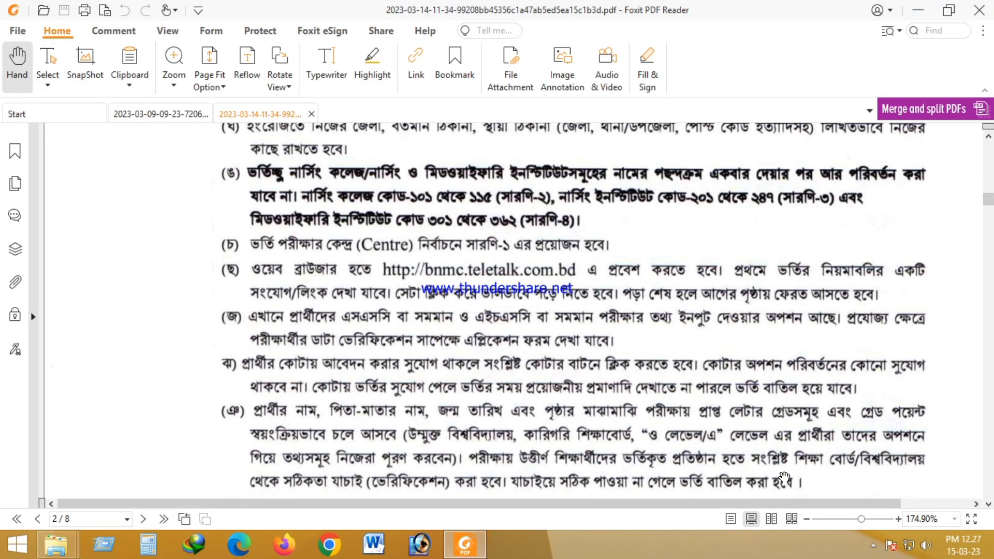
{"action": "scroll", "coordinate": [784, 477], "scroll_direction": "up", "scroll_amount": 5}
{"action": "left_click", "coordinate": [873, 546]}
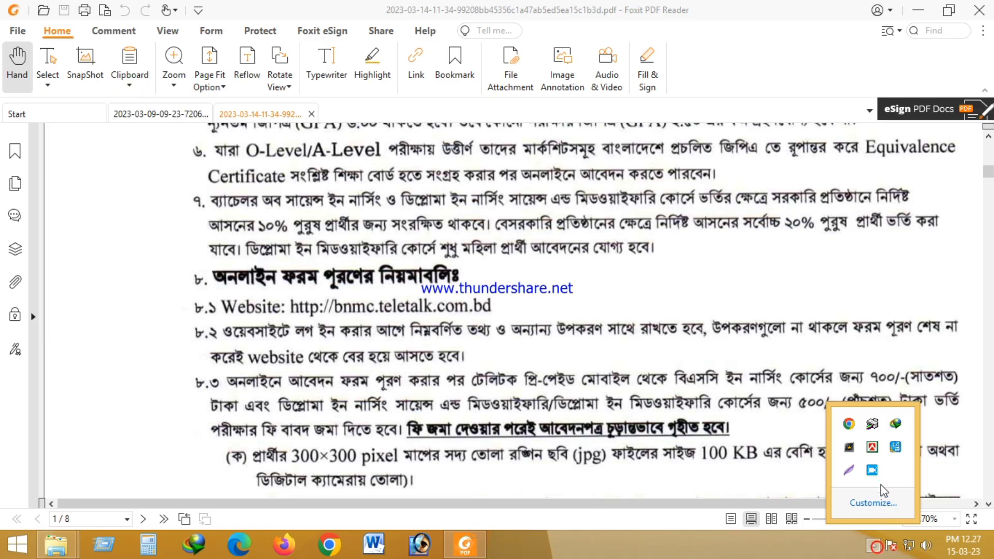
{"action": "left_click", "coordinate": [848, 470]}
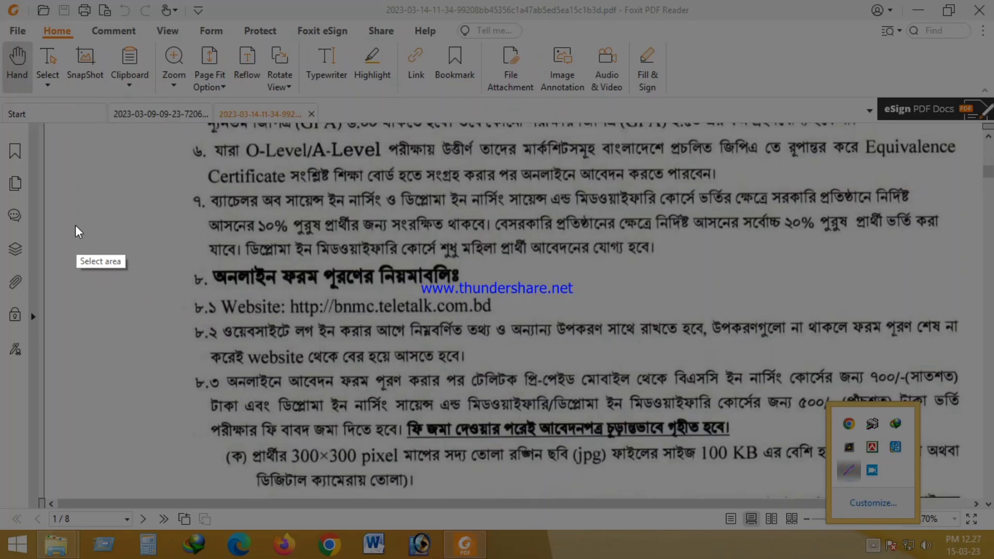
{"action": "left_click_drag", "start_coordinate": [49, 132], "coordinate": [806, 482]}
{"action": "left_click", "coordinate": [818, 401]}
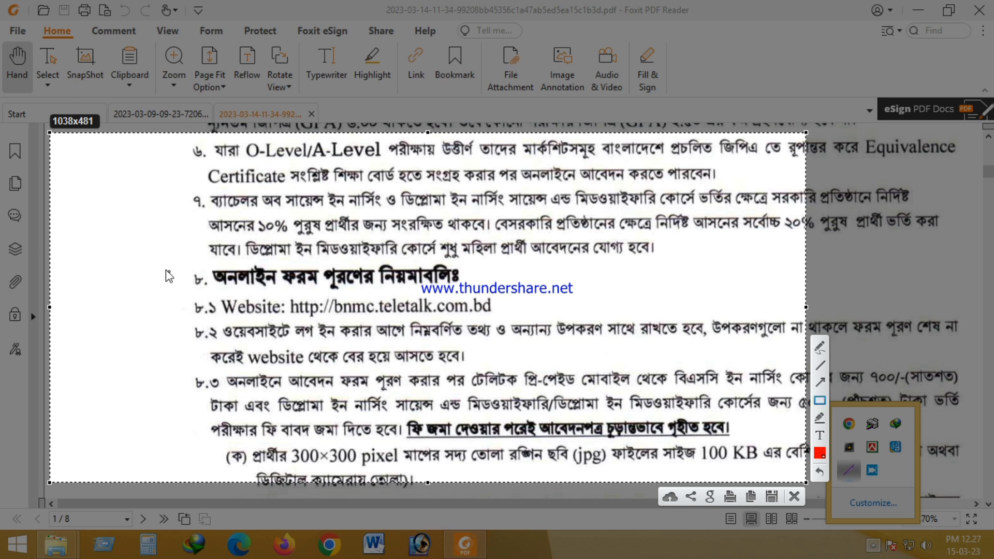
{"action": "mouse_move", "coordinate": [125, 257]}
{"action": "left_mouse_down"}
{"action": "mouse_move", "coordinate": [270, 326]}
{"action": "mouse_move", "coordinate": [542, 346]}
{"action": "left_mouse_up"}
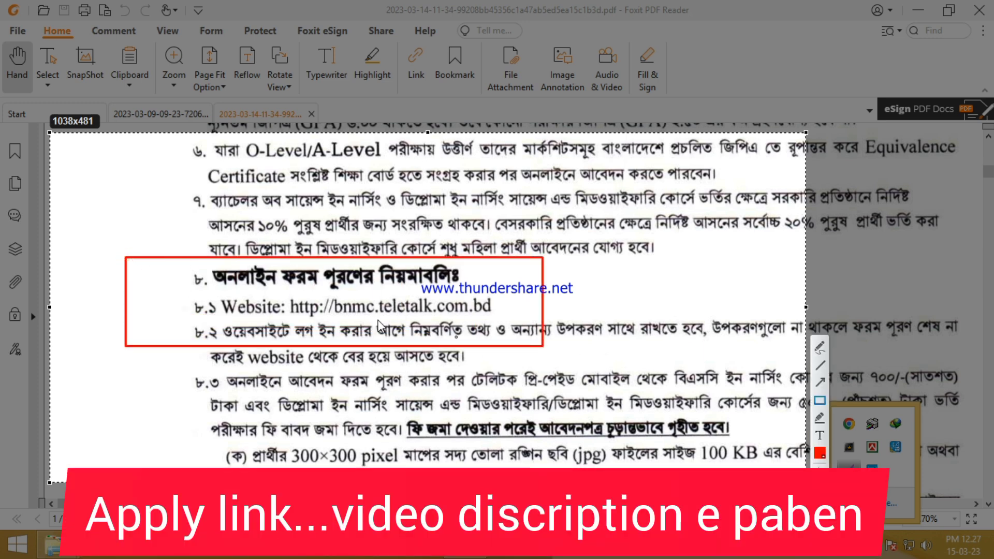
{"action": "mouse_move", "coordinate": [182, 293]}
{"action": "left_mouse_down"}
{"action": "mouse_move", "coordinate": [194, 311]}
{"action": "mouse_move", "coordinate": [499, 326]}
{"action": "left_mouse_up"}
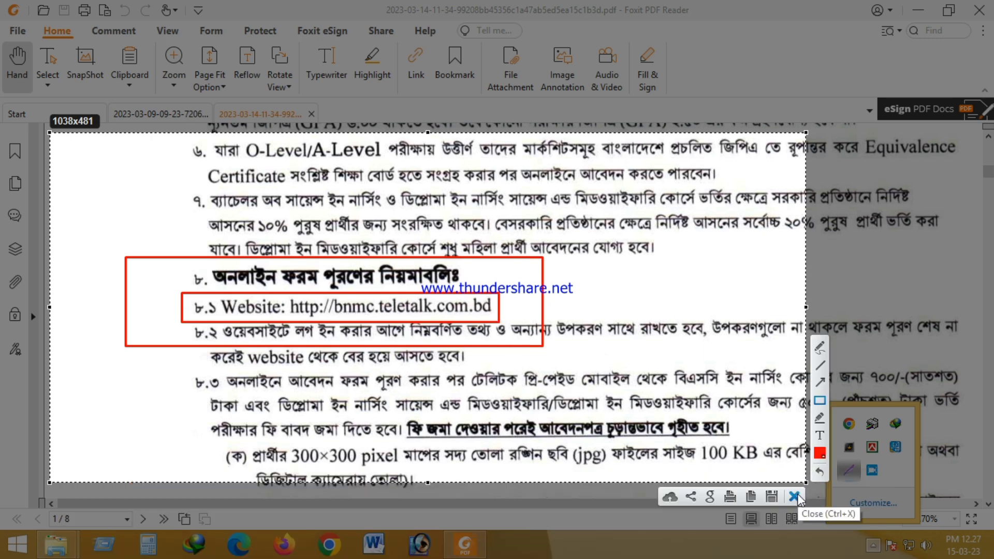
{"action": "left_click", "coordinate": [795, 497]}
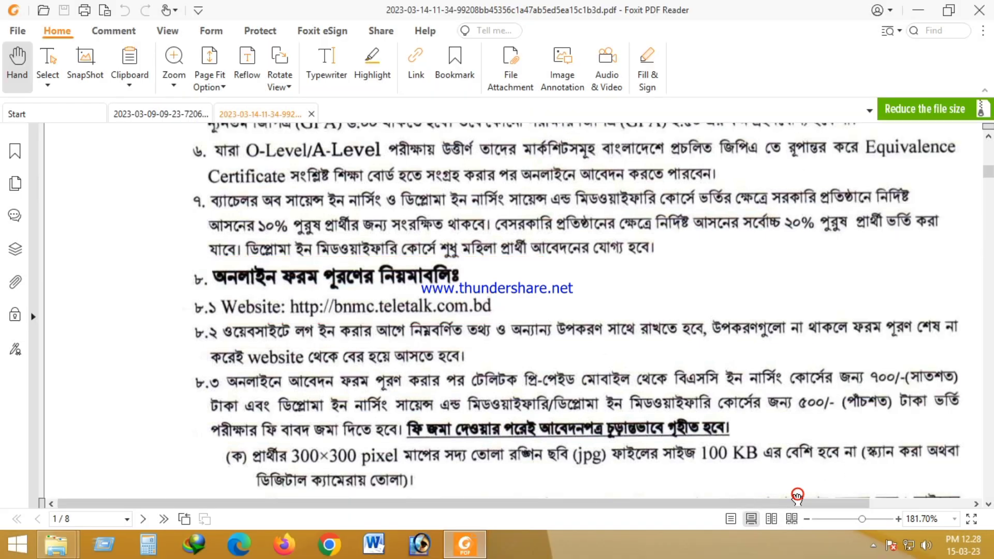
Switch to Chrome and search Google for the suggested address "bnnc.teletalk. com.bd"
{"action": "left_click", "coordinate": [329, 543]}
{"action": "left_click", "coordinate": [153, 39]}
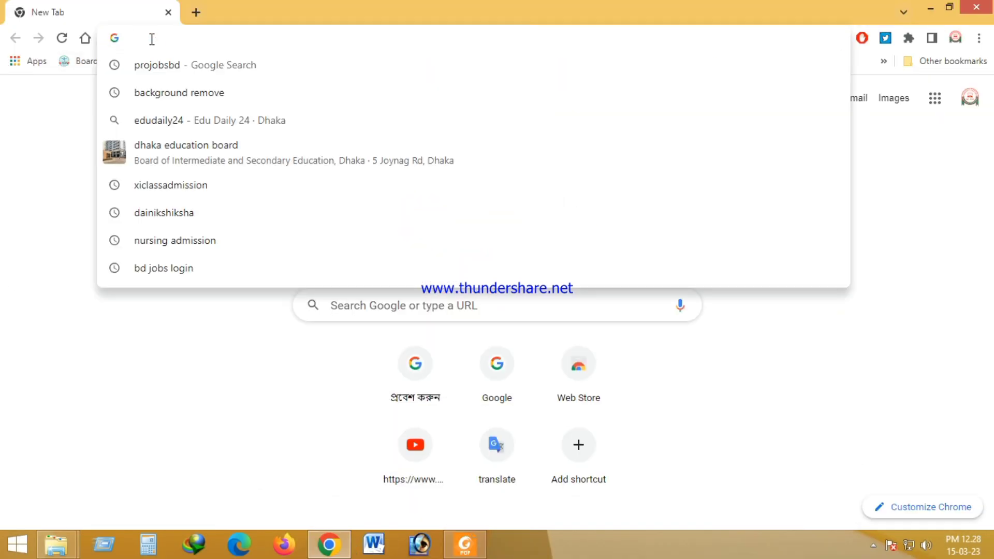
{"action": "type", "text": "bnnc."}
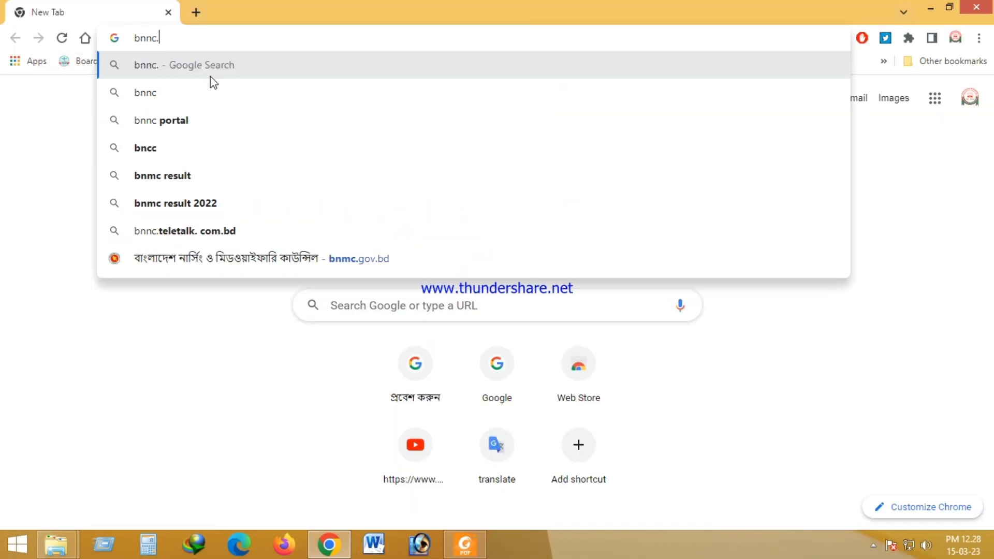
{"action": "left_click", "coordinate": [173, 93]}
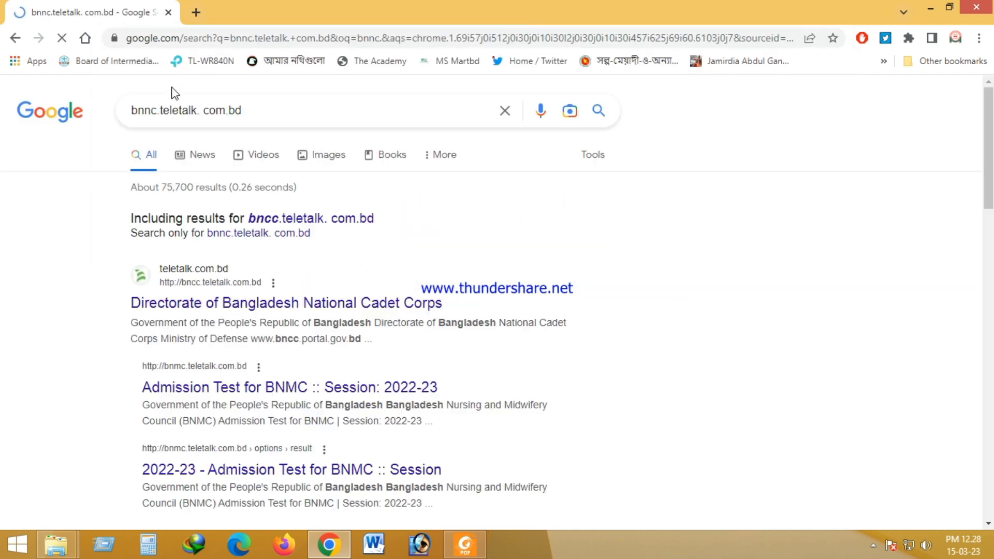
Outline the "Admission Test for BNMC :: Session: 2022-23" search result with two red rectangles on a screen capture, then discard the capture
{"action": "scroll", "coordinate": [588, 430], "scroll_direction": "down", "scroll_amount": 1}
{"action": "left_click", "coordinate": [873, 545]}
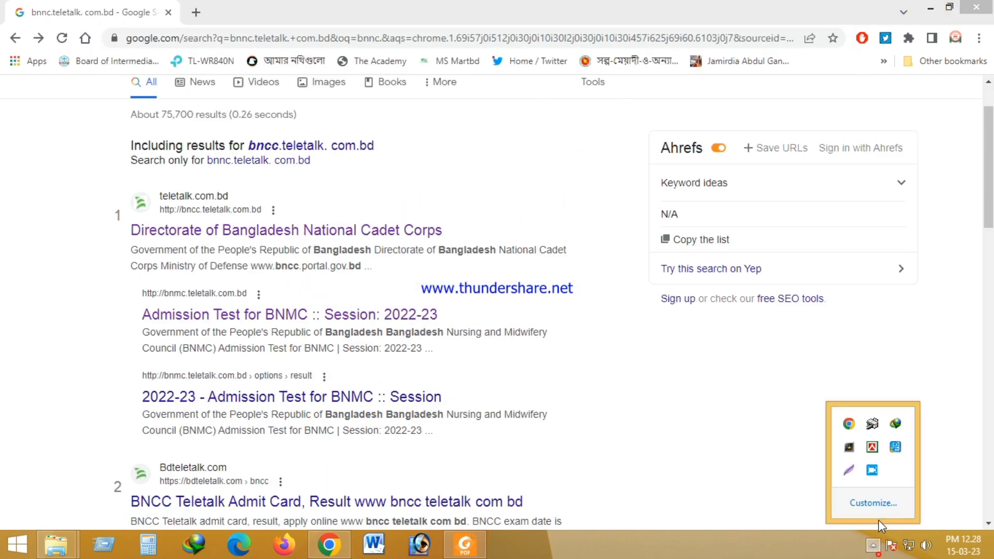
{"action": "left_click", "coordinate": [851, 470]}
{"action": "left_click_drag", "start_coordinate": [2, 73], "coordinate": [804, 519]}
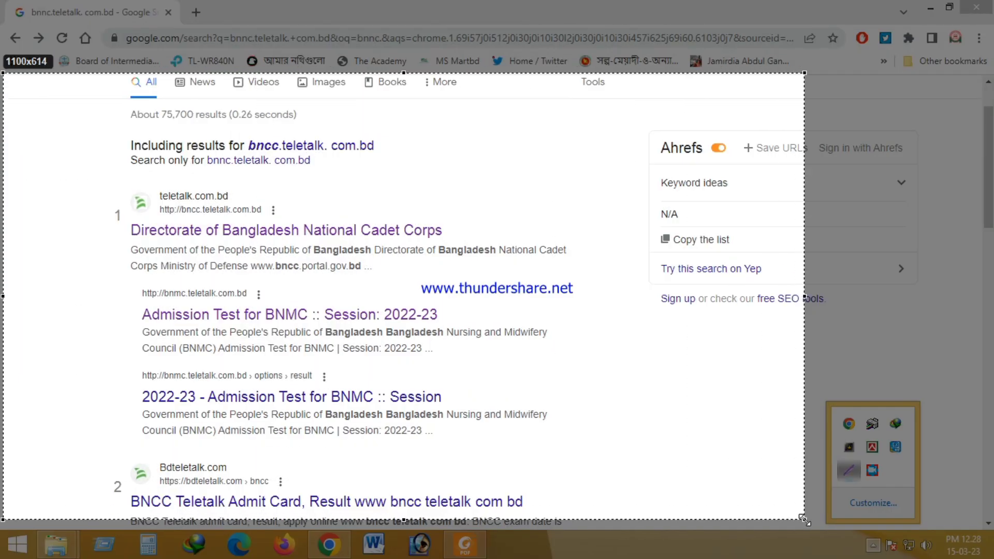
{"action": "left_click", "coordinate": [818, 438]}
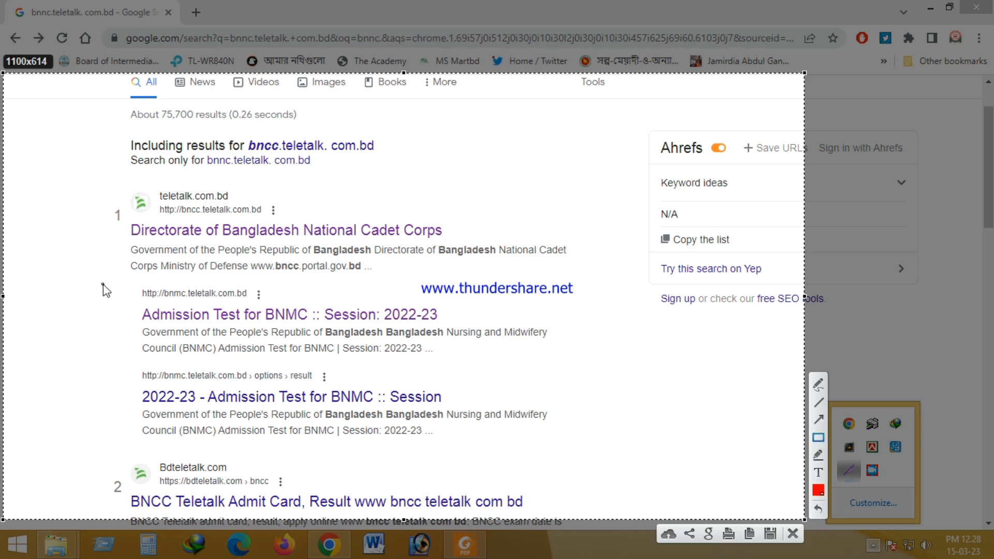
{"action": "mouse_move", "coordinate": [102, 281]}
{"action": "left_mouse_down"}
{"action": "mouse_move", "coordinate": [300, 380]}
{"action": "mouse_move", "coordinate": [543, 383]}
{"action": "left_mouse_up"}
{"action": "mouse_move", "coordinate": [126, 301]}
{"action": "left_mouse_down"}
{"action": "mouse_move", "coordinate": [377, 340]}
{"action": "mouse_move", "coordinate": [449, 342]}
{"action": "left_mouse_up"}
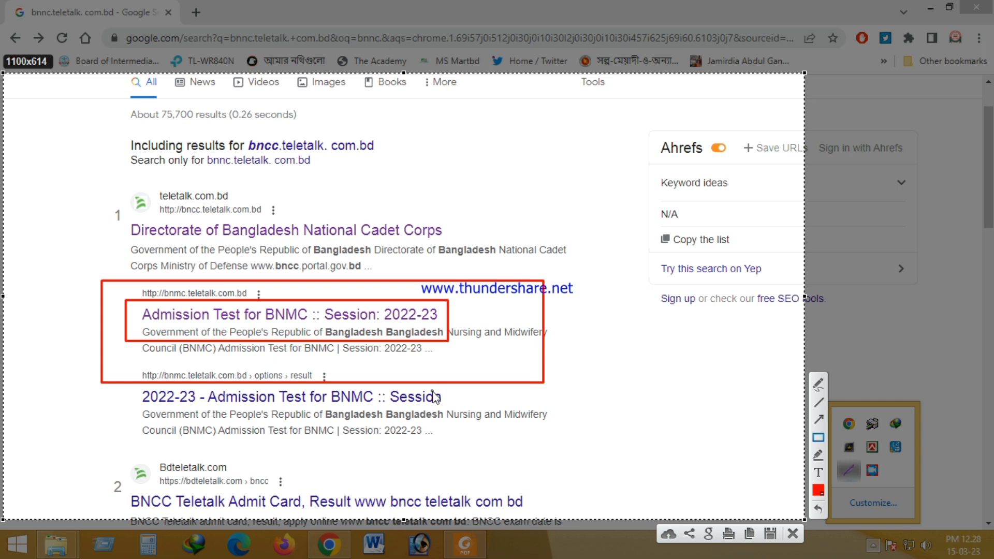
{"action": "left_click", "coordinate": [792, 534]}
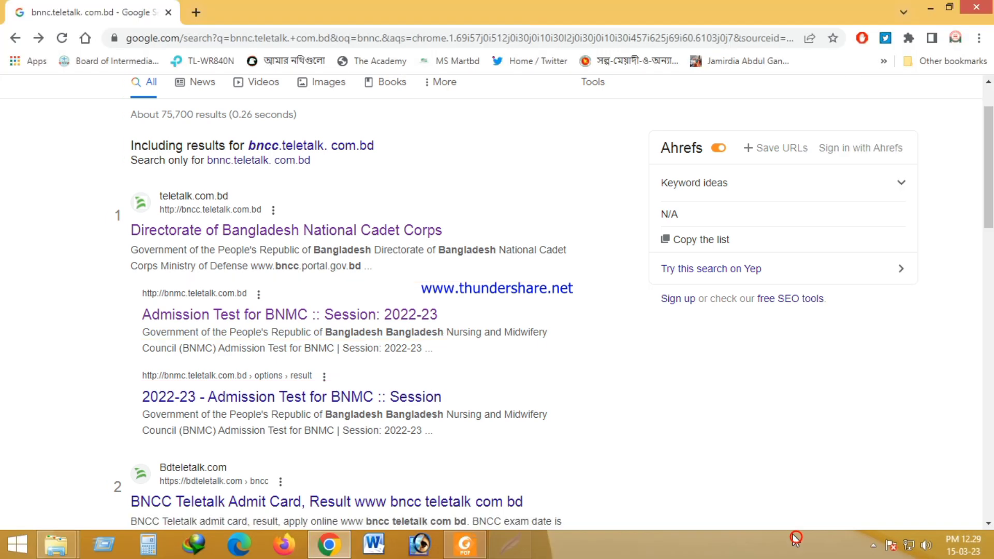
Open the "Admission Test for BNMC :: Session: 2022-23" site and outline its Apply Online Application link on a discarded screen capture
{"action": "left_click", "coordinate": [208, 317]}
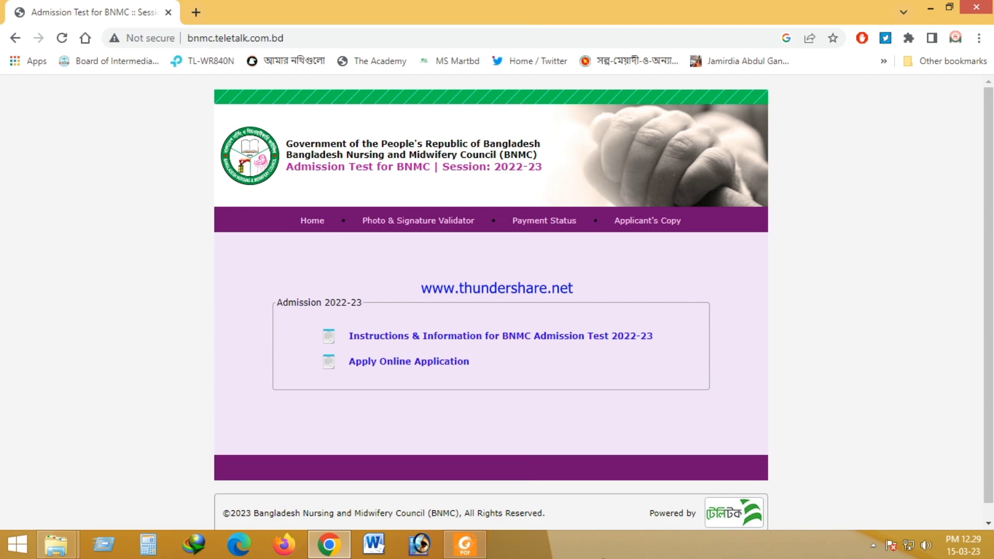
{"action": "left_click", "coordinate": [873, 545]}
{"action": "left_click", "coordinate": [848, 470]}
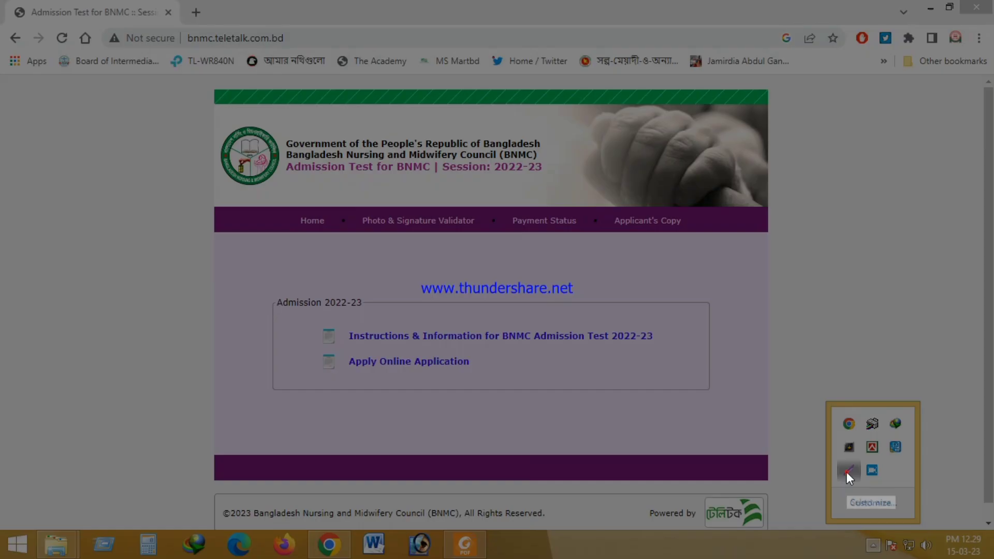
{"action": "left_click_drag", "start_coordinate": [11, 116], "coordinate": [762, 516]}
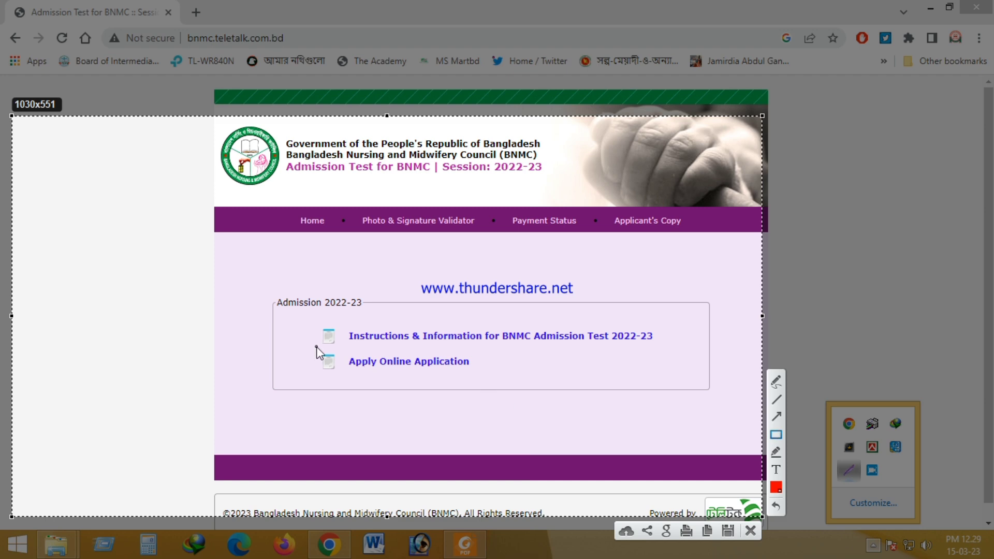
{"action": "left_click_drag", "start_coordinate": [297, 351], "coordinate": [480, 381]}
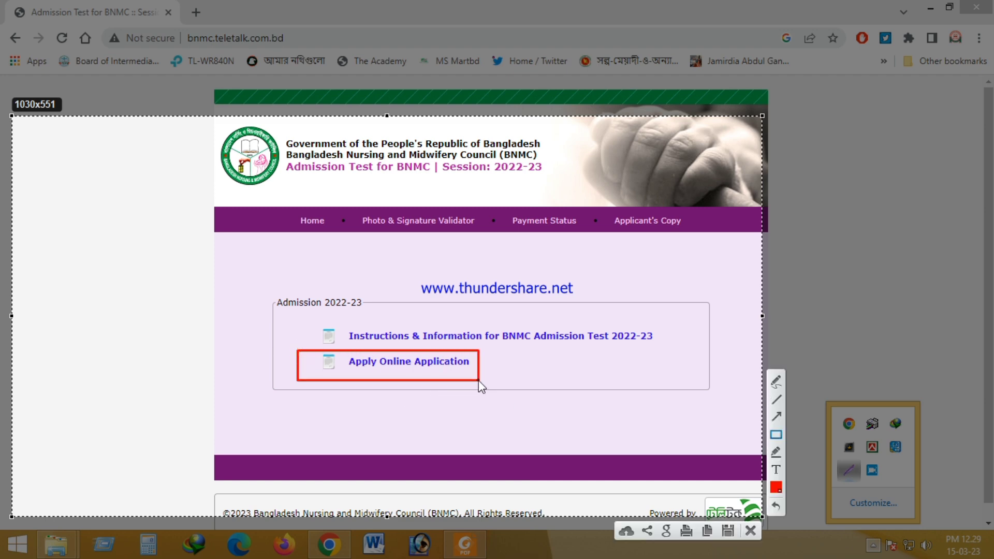
{"action": "left_click", "coordinate": [751, 531]}
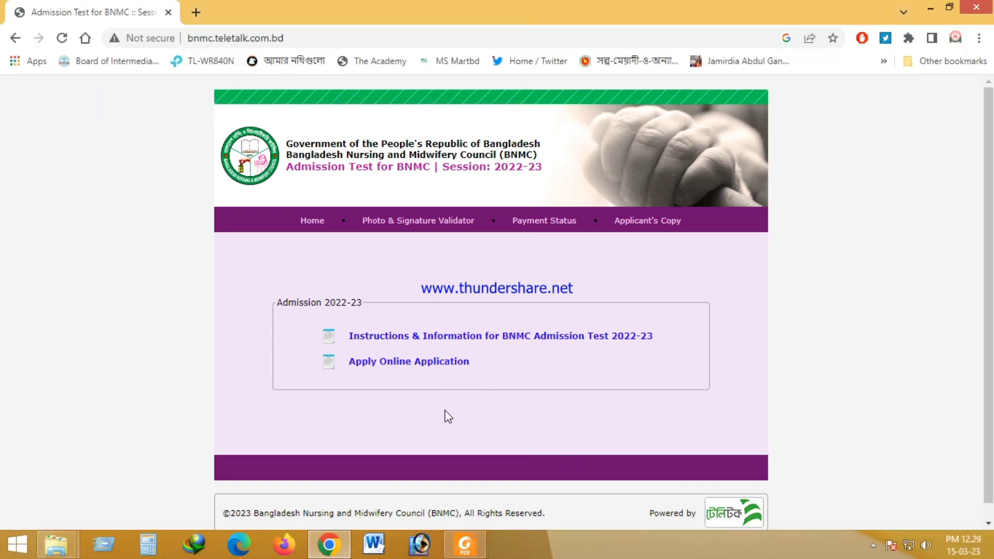
Open the online application form and outline its SSC and HSC headings, the Course selection and Next on a discarded screen capture
{"action": "left_click", "coordinate": [409, 370]}
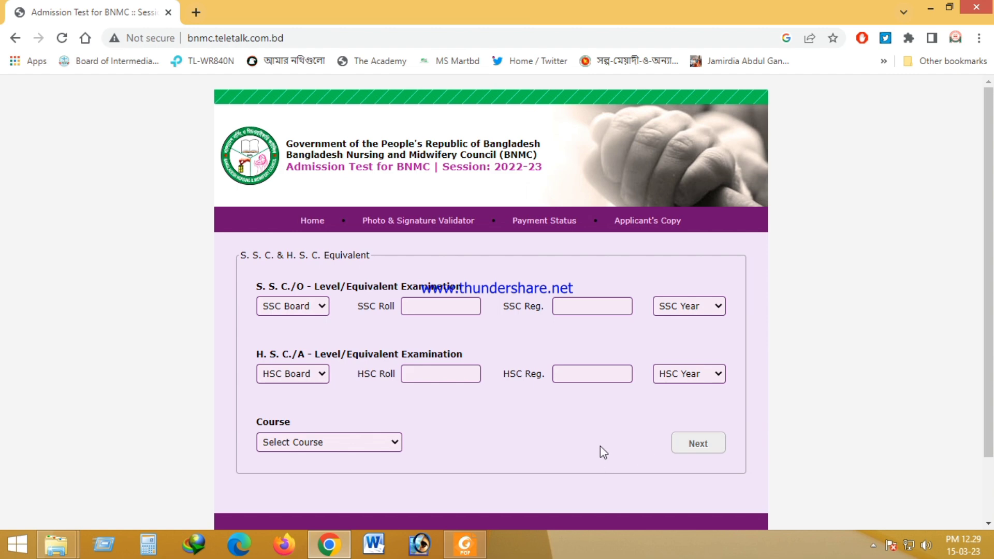
{"action": "left_click", "coordinate": [877, 546]}
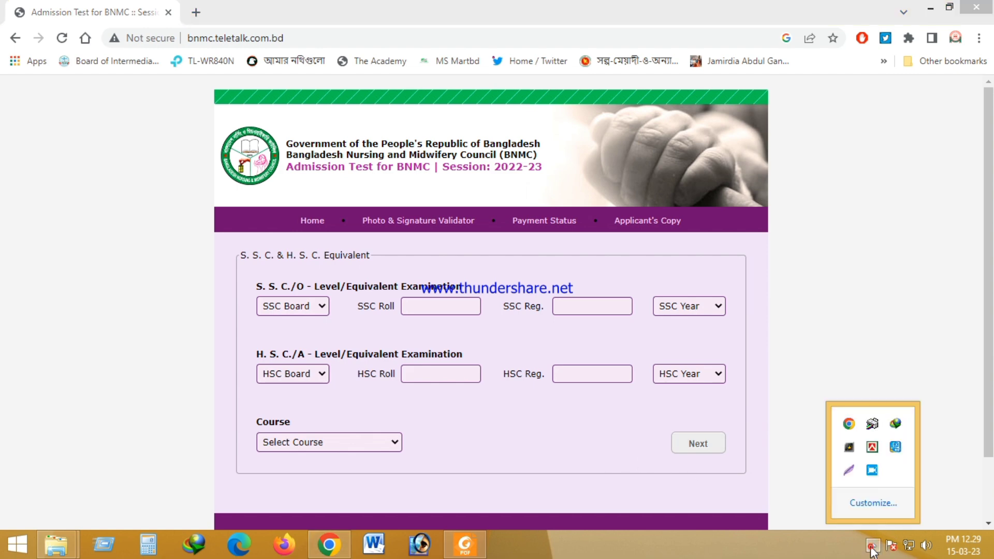
{"action": "left_click", "coordinate": [849, 470]}
{"action": "left_click_drag", "start_coordinate": [22, 82], "coordinate": [833, 525]}
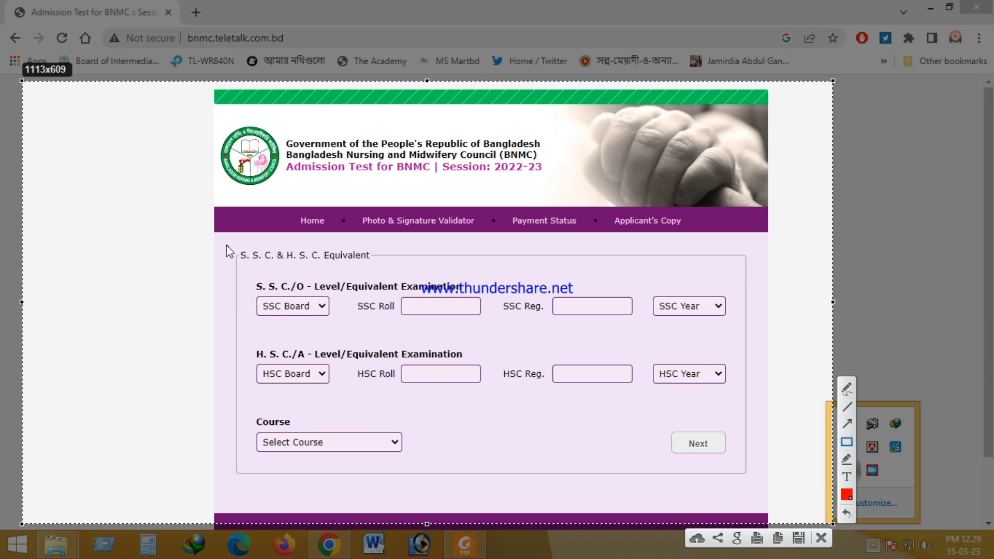
{"action": "mouse_move", "coordinate": [226, 245]}
{"action": "left_mouse_down"}
{"action": "mouse_move", "coordinate": [291, 266]}
{"action": "mouse_move", "coordinate": [383, 273]}
{"action": "left_mouse_up"}
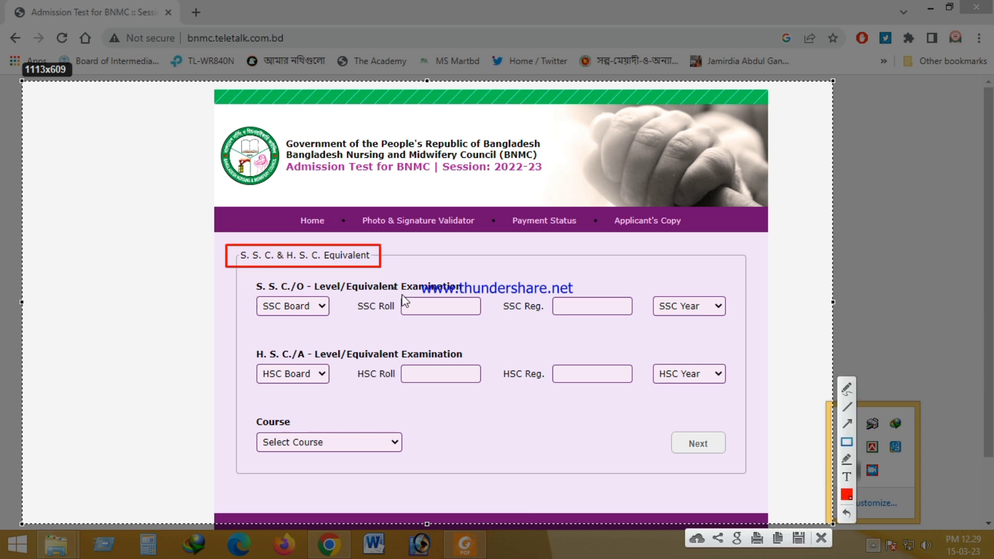
{"action": "mouse_move", "coordinate": [241, 277]}
{"action": "left_mouse_down"}
{"action": "mouse_move", "coordinate": [283, 289]}
{"action": "mouse_move", "coordinate": [472, 293]}
{"action": "left_mouse_up"}
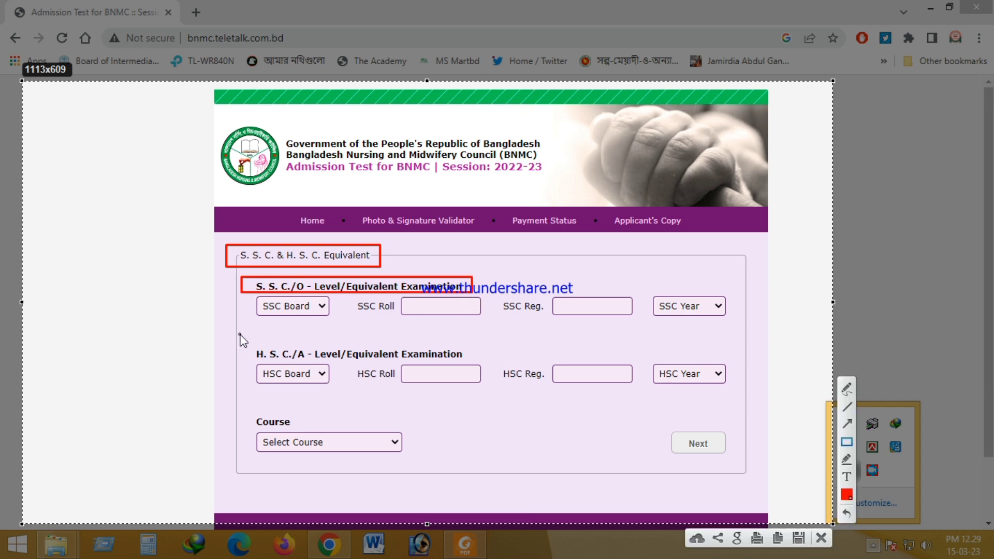
{"action": "mouse_move", "coordinate": [240, 335]}
{"action": "left_mouse_down"}
{"action": "mouse_move", "coordinate": [382, 366]}
{"action": "mouse_move", "coordinate": [472, 366]}
{"action": "left_mouse_up"}
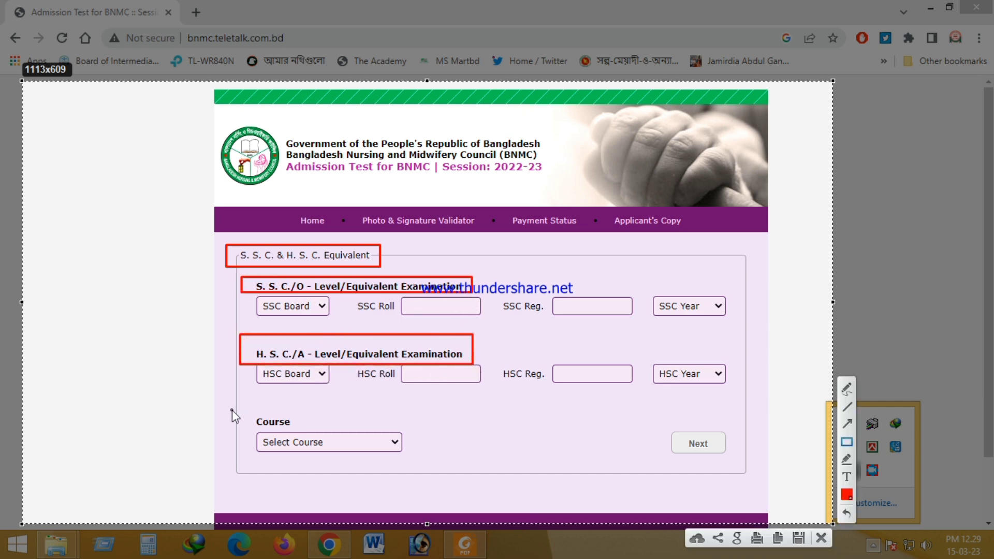
{"action": "mouse_move", "coordinate": [232, 410]}
{"action": "left_mouse_down"}
{"action": "mouse_move", "coordinate": [349, 466]}
{"action": "mouse_move", "coordinate": [424, 471]}
{"action": "left_mouse_up"}
{"action": "mouse_move", "coordinate": [642, 413]}
{"action": "left_mouse_down"}
{"action": "mouse_move", "coordinate": [695, 457]}
{"action": "mouse_move", "coordinate": [768, 477]}
{"action": "left_mouse_up"}
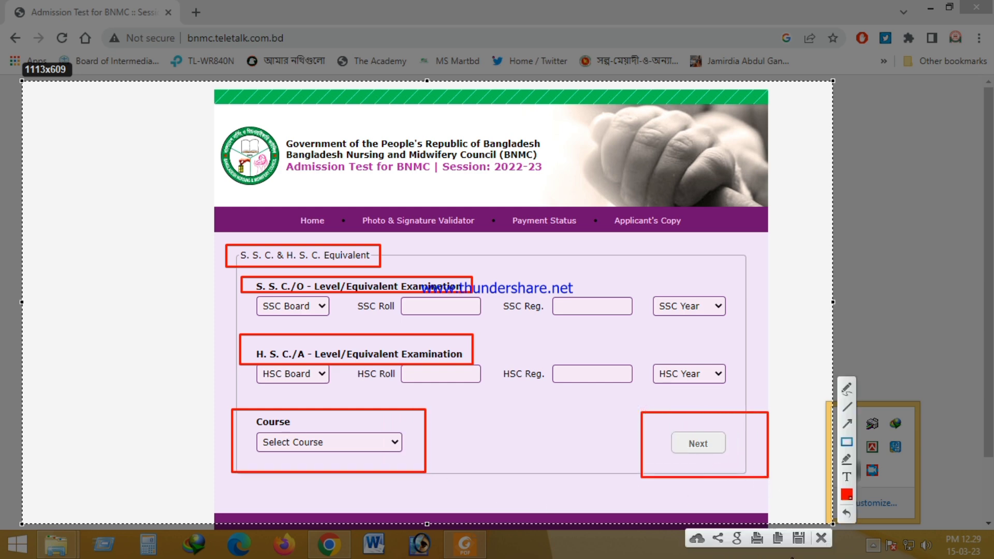
{"action": "left_click", "coordinate": [820, 539]}
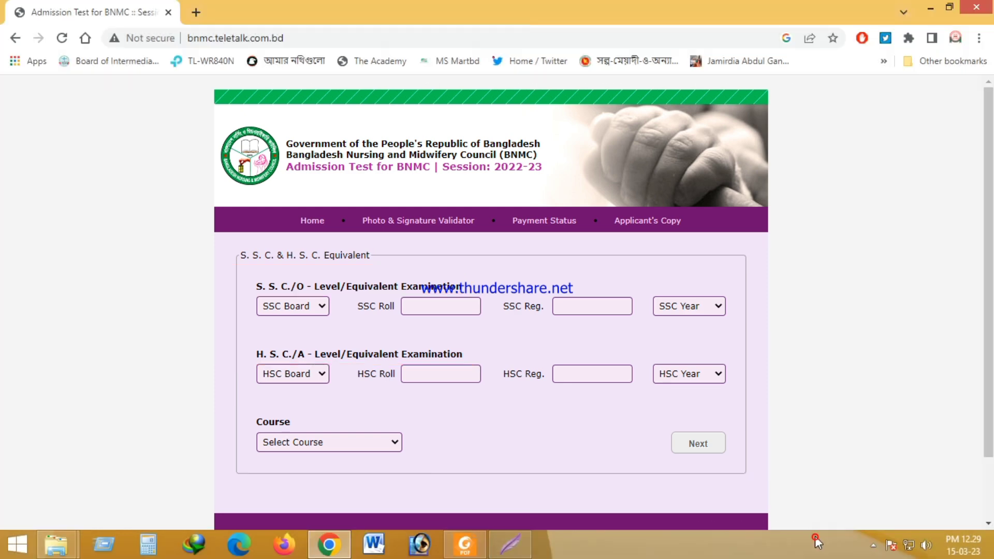
Set the SSC board to Mymensingh, enter the applicant's SSC roll and registration numbers, and choose 2020 as the SSC year
{"action": "left_click", "coordinate": [292, 308]}
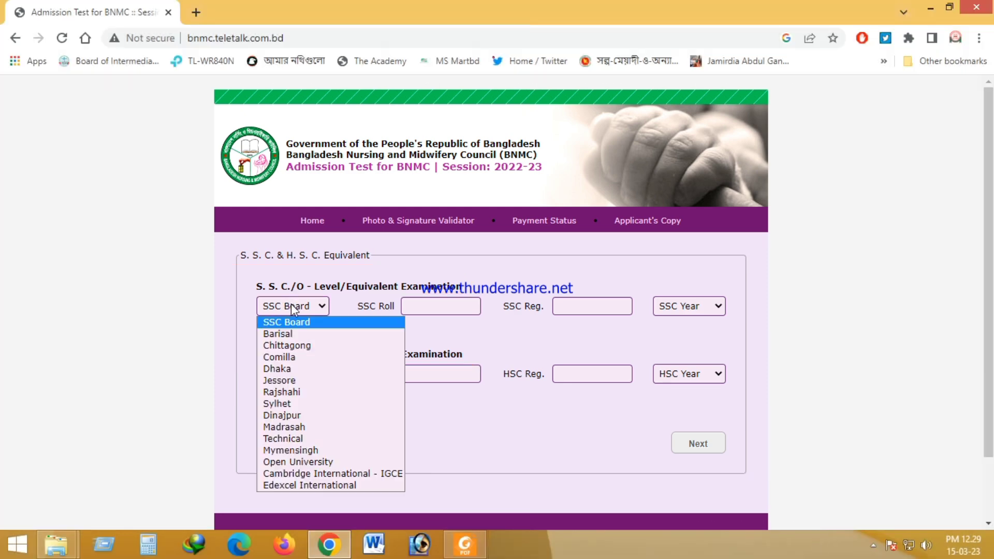
{"action": "left_click", "coordinate": [289, 450]}
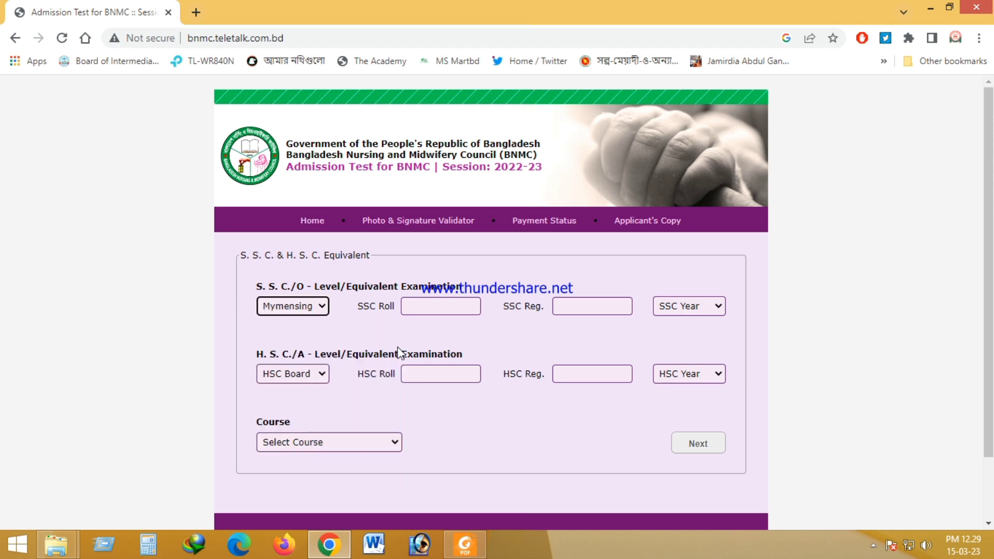
{"action": "left_click", "coordinate": [440, 304]}
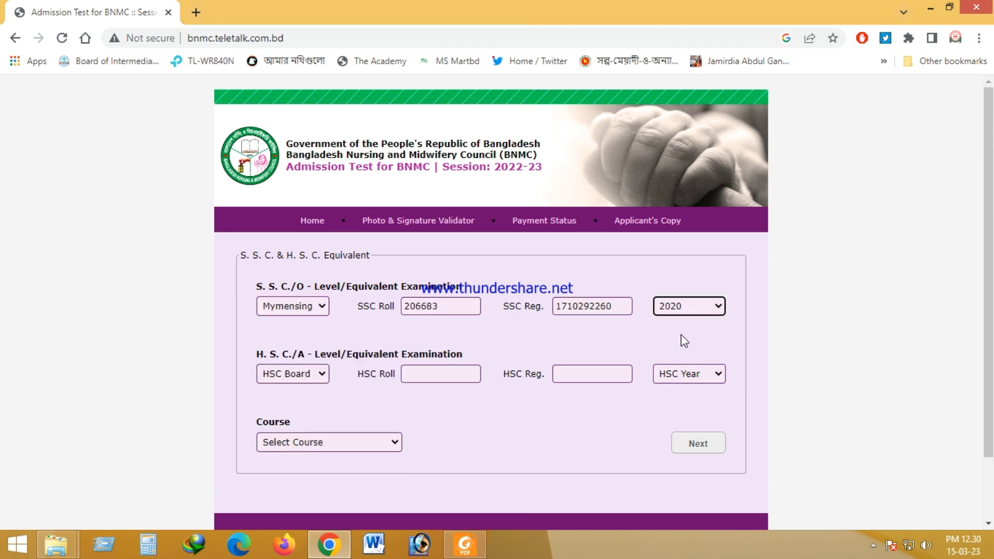
Set the HSC board to Mymensingh, enter the applicant's HSC roll and registration numbers, and choose 2022 as the HSC year
{"action": "left_click", "coordinate": [296, 376]}
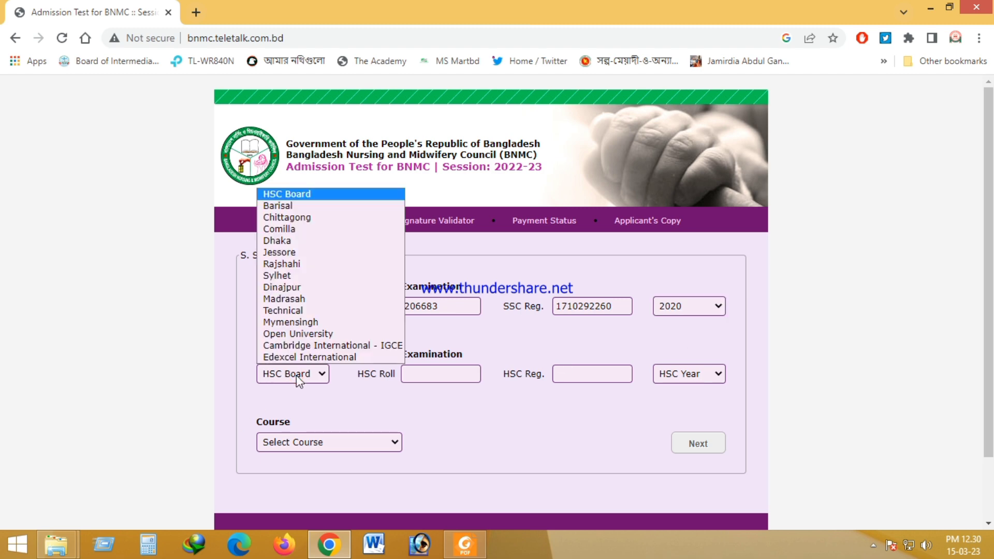
{"action": "left_click", "coordinate": [295, 323]}
{"action": "left_click", "coordinate": [429, 375]}
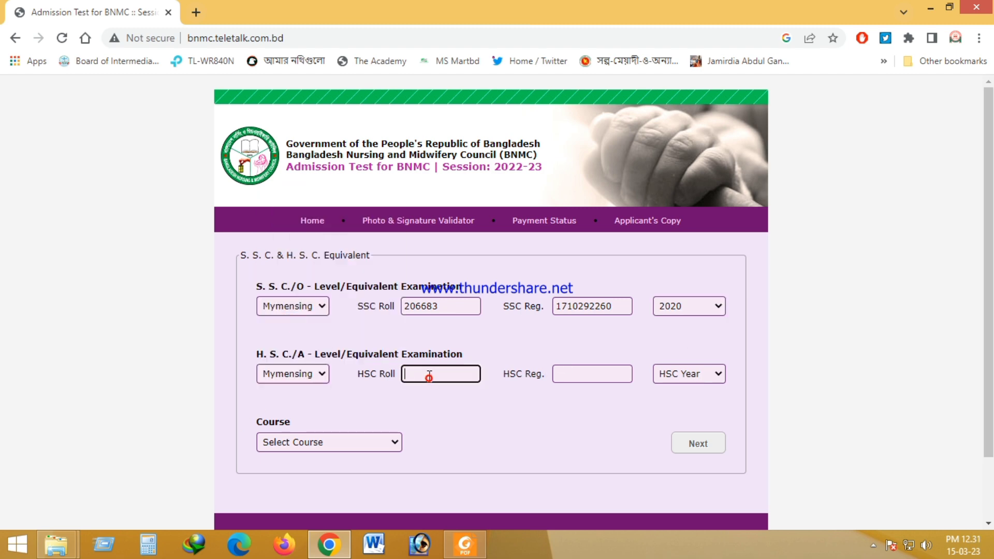
{"action": "left_click", "coordinate": [674, 374]}
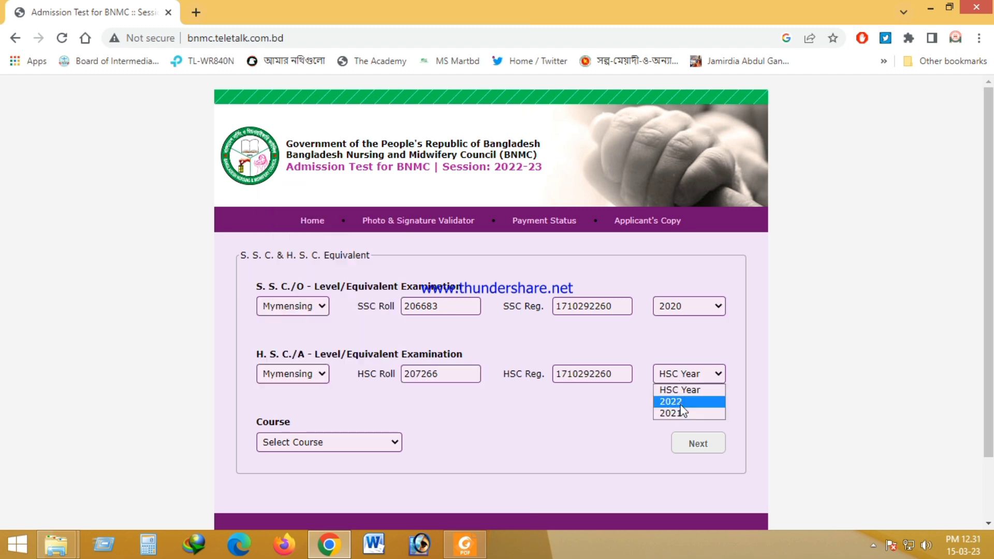
{"action": "left_click", "coordinate": [681, 403]}
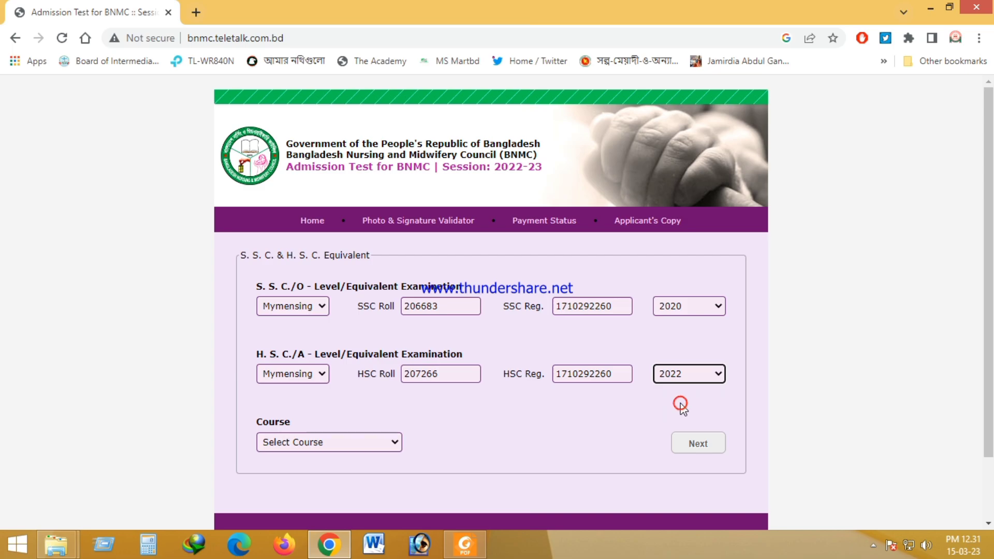
Outline the Course selection, then switch to the circular in Foxit PDF Reader and outline its three nursing course conditions in red on a screen capture
{"action": "mouse_move", "coordinate": [228, 327]}
{"action": "left_mouse_down"}
{"action": "mouse_move", "coordinate": [422, 421]}
{"action": "mouse_move", "coordinate": [438, 412]}
{"action": "left_mouse_up"}
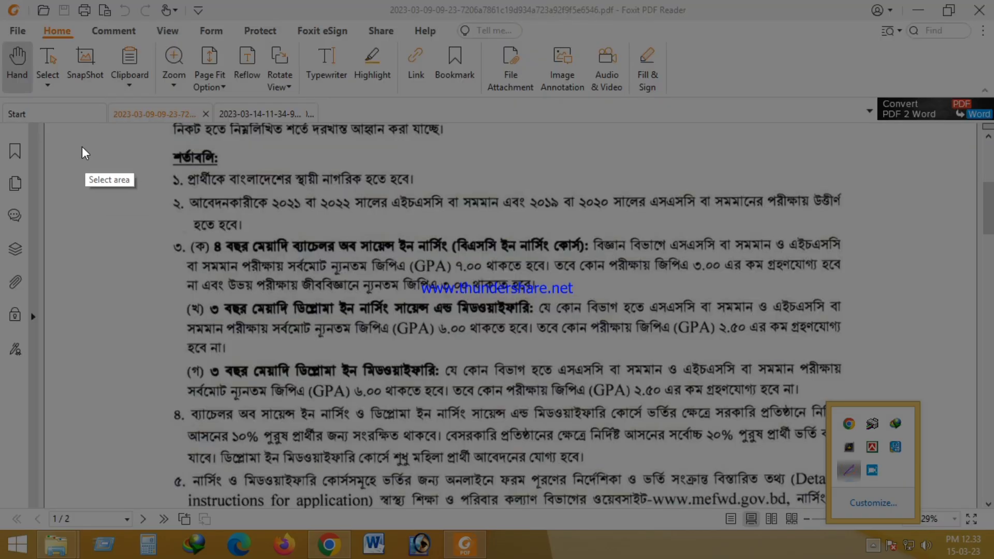
{"action": "mouse_move", "coordinate": [57, 123]}
{"action": "left_mouse_down"}
{"action": "mouse_move", "coordinate": [310, 310]}
{"action": "mouse_move", "coordinate": [897, 506]}
{"action": "left_mouse_up"}
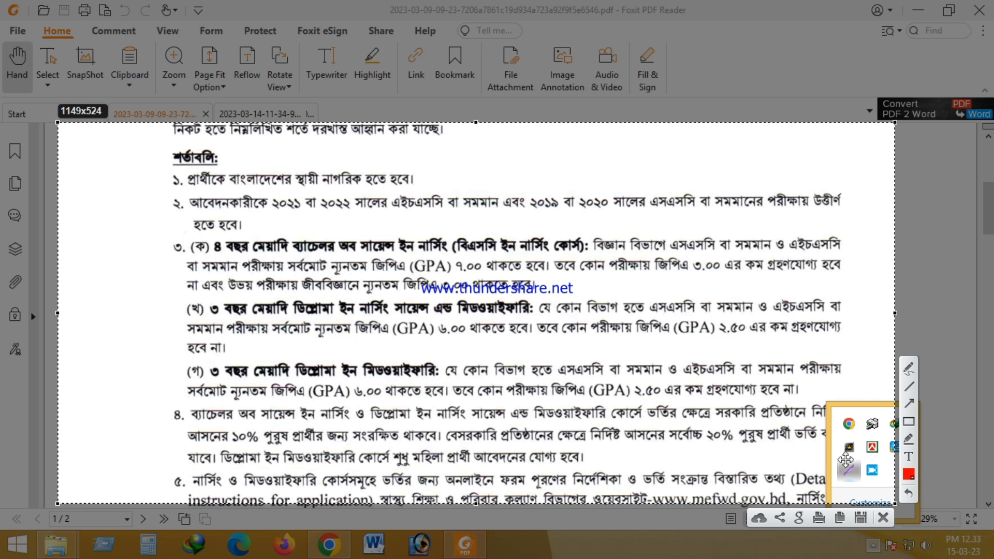
{"action": "left_click", "coordinate": [908, 421]}
{"action": "left_click_drag", "start_coordinate": [165, 220], "coordinate": [604, 278]}
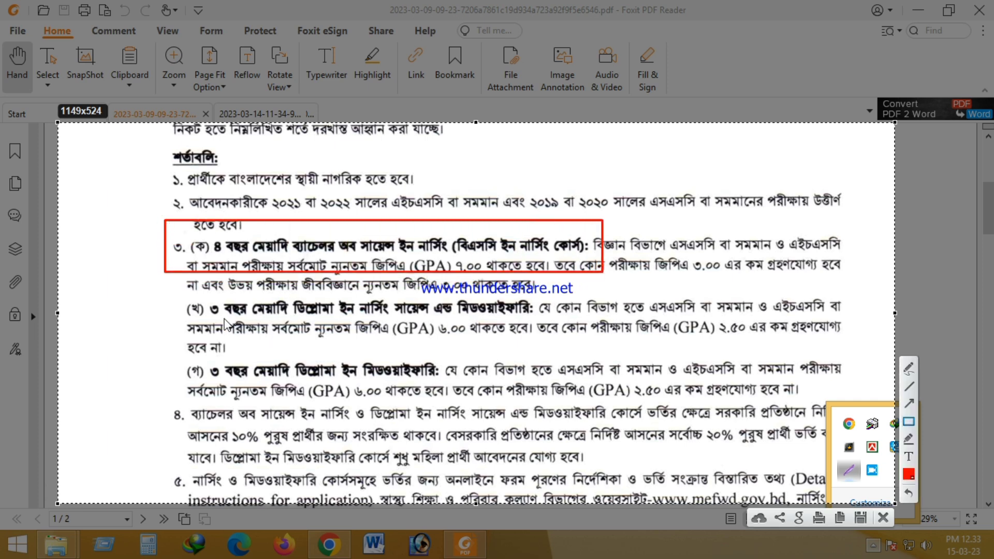
{"action": "left_click_drag", "start_coordinate": [166, 286], "coordinate": [553, 340]}
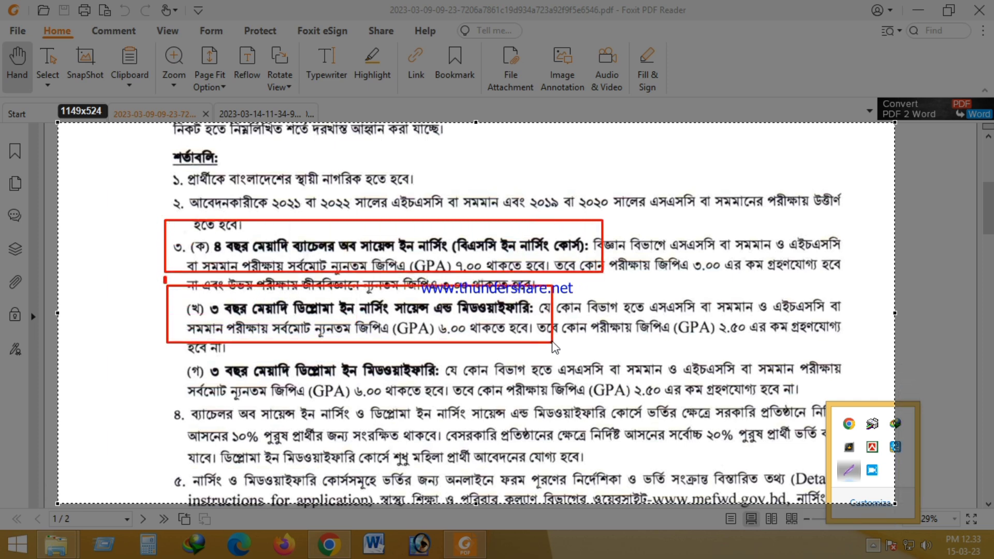
{"action": "left_click_drag", "start_coordinate": [169, 353], "coordinate": [477, 405]}
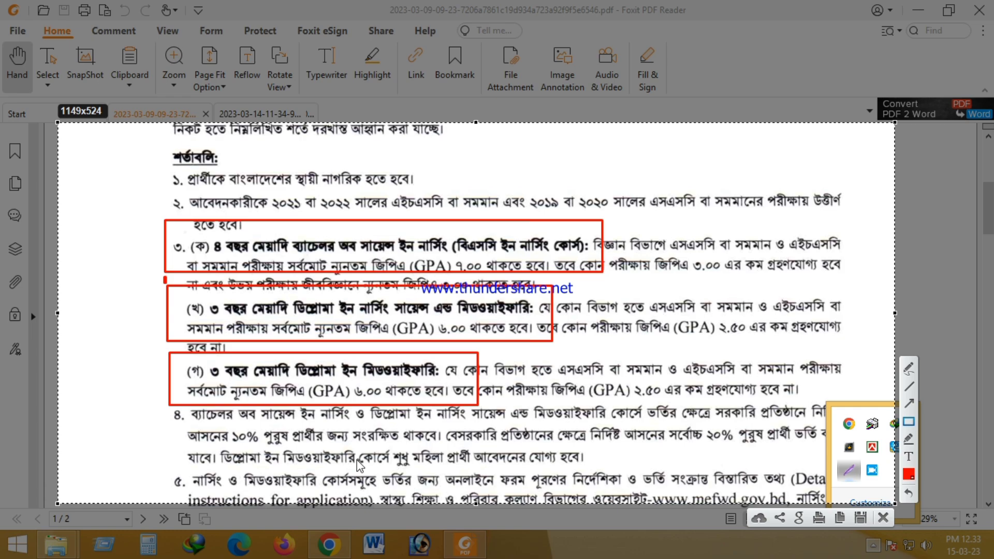
Choose Bachelor of Science in Nursing as the course, continue to the applicant details form and look through its sections
{"action": "left_click", "coordinate": [322, 369]}
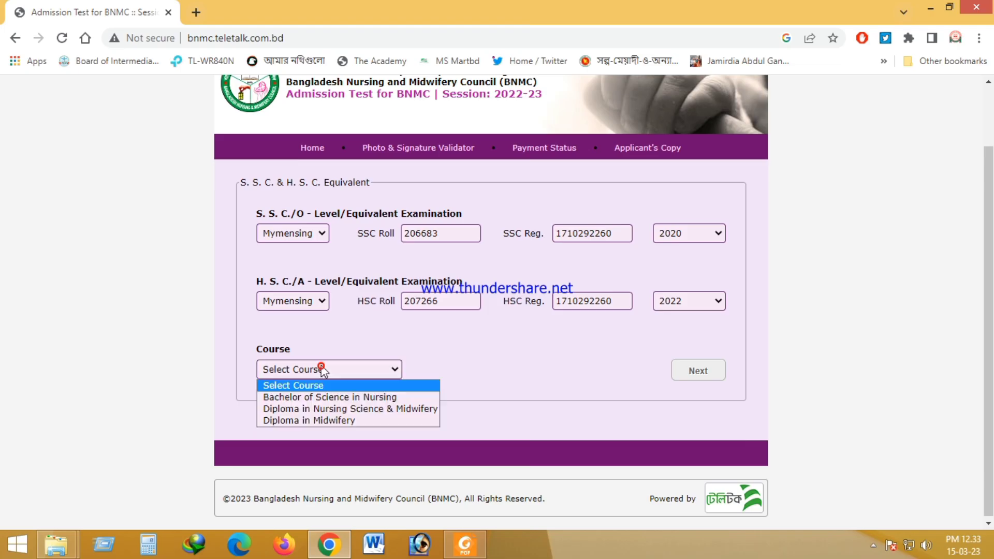
{"action": "left_click", "coordinate": [316, 397]}
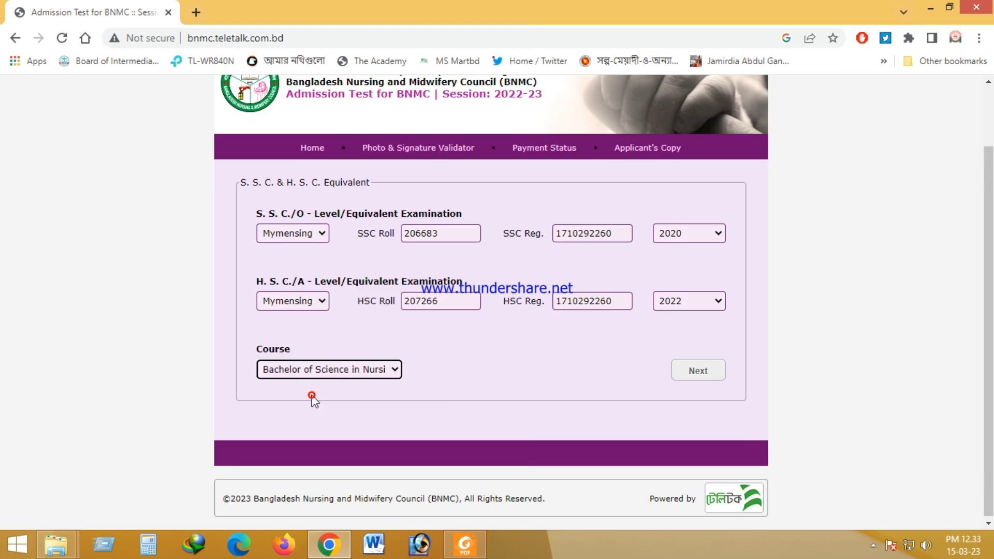
{"action": "left_click", "coordinate": [701, 372]}
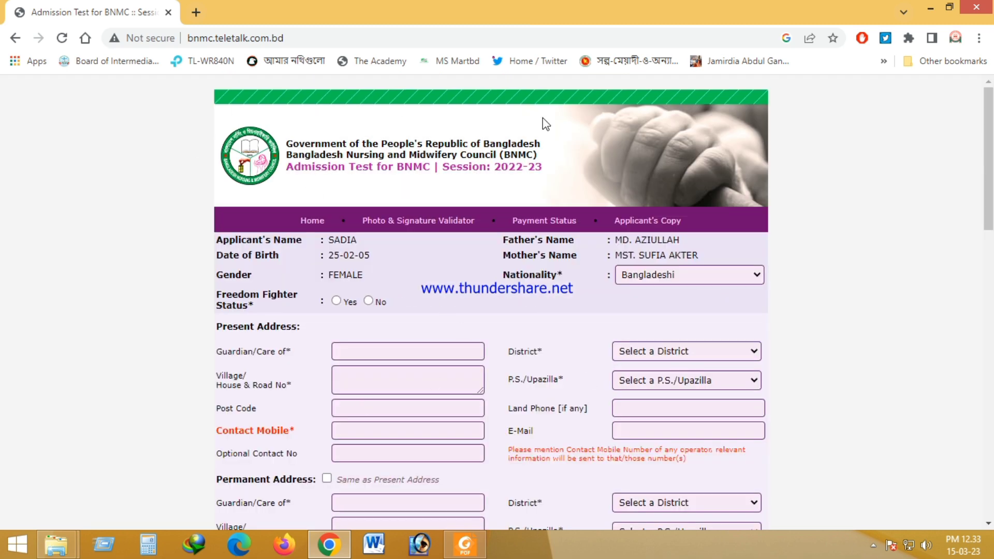
{"action": "scroll", "coordinate": [544, 123], "scroll_direction": "down", "scroll_amount": 4}
{"action": "scroll", "coordinate": [543, 122], "scroll_direction": "up", "scroll_amount": 4}
{"action": "scroll", "coordinate": [544, 122], "scroll_direction": "down", "scroll_amount": 4}
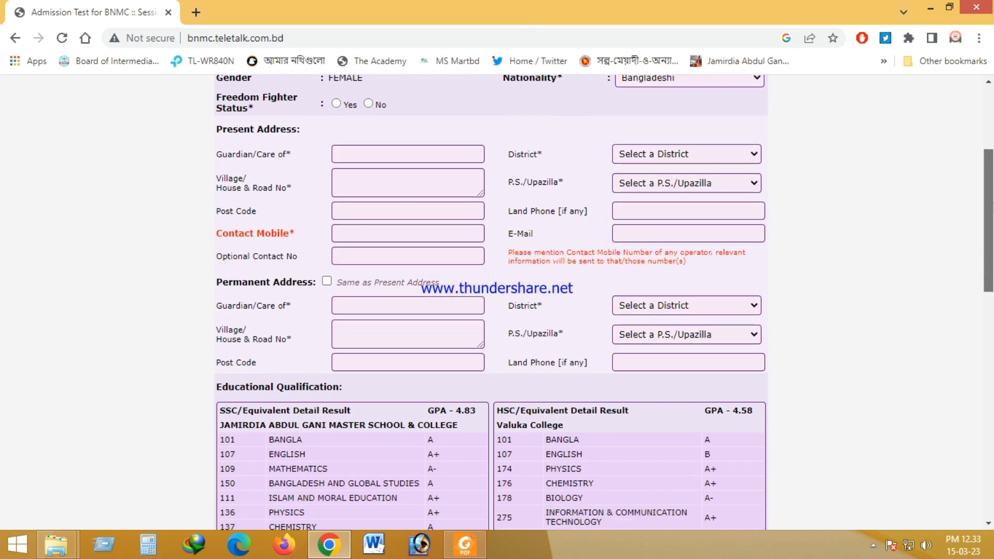
{"action": "scroll", "coordinate": [884, 197], "scroll_direction": "down", "scroll_amount": 3}
{"action": "scroll", "coordinate": [884, 197], "scroll_direction": "up", "scroll_amount": 6}
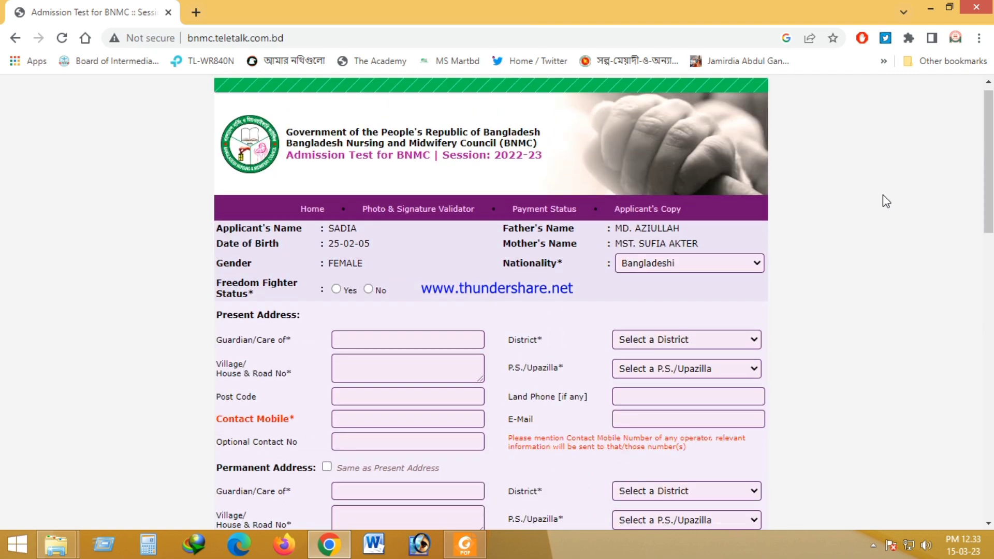
On a discarded screen capture, outline the form's header, applicant details, Freedom Fighter Status, Present Address heading and Permanent Address line in red
{"action": "left_click", "coordinate": [873, 545]}
{"action": "left_click", "coordinate": [850, 472]}
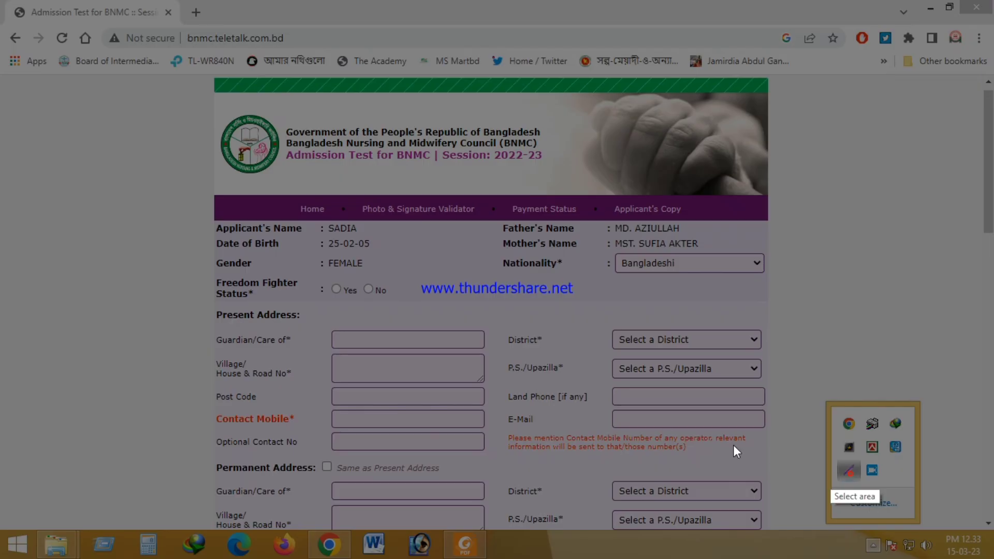
{"action": "mouse_move", "coordinate": [15, 76]}
{"action": "left_mouse_down"}
{"action": "mouse_move", "coordinate": [734, 332]}
{"action": "mouse_move", "coordinate": [824, 452]}
{"action": "mouse_move", "coordinate": [811, 528]}
{"action": "left_mouse_up"}
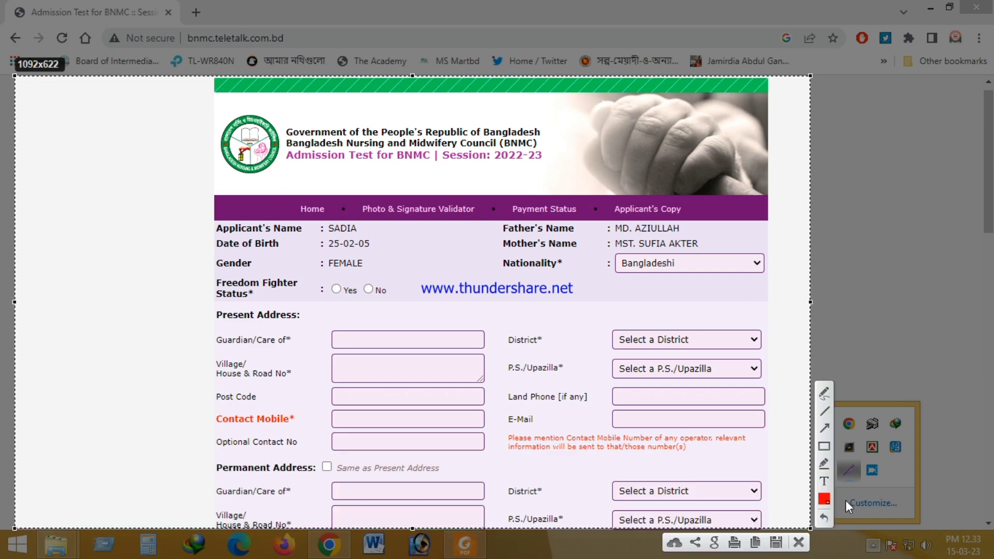
{"action": "left_click", "coordinate": [825, 447]}
{"action": "mouse_move", "coordinate": [206, 108]}
{"action": "left_mouse_down"}
{"action": "mouse_move", "coordinate": [243, 172]}
{"action": "mouse_move", "coordinate": [518, 195]}
{"action": "mouse_move", "coordinate": [585, 184]}
{"action": "left_mouse_up"}
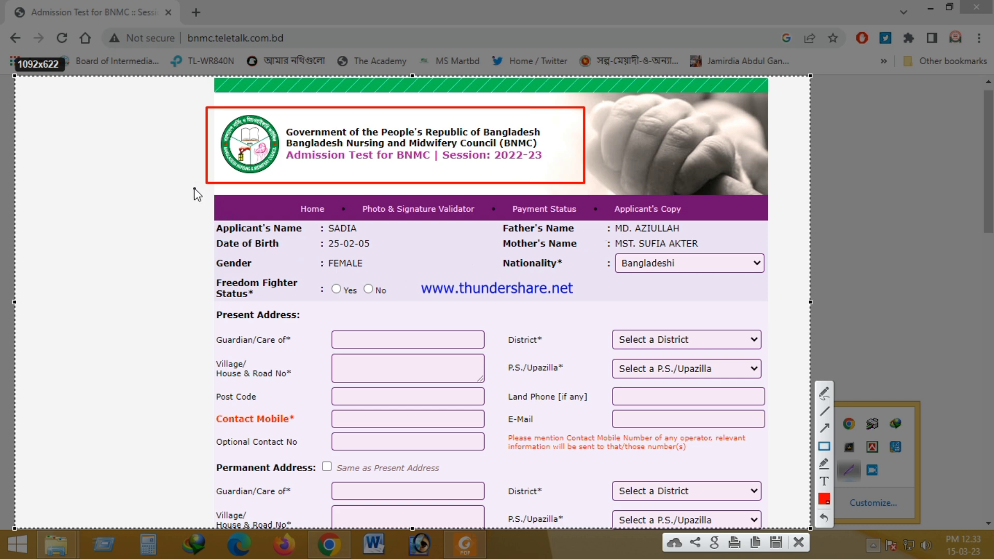
{"action": "mouse_move", "coordinate": [193, 187]}
{"action": "left_mouse_down"}
{"action": "mouse_move", "coordinate": [320, 259]}
{"action": "mouse_move", "coordinate": [549, 323]}
{"action": "mouse_move", "coordinate": [785, 312]}
{"action": "left_mouse_up"}
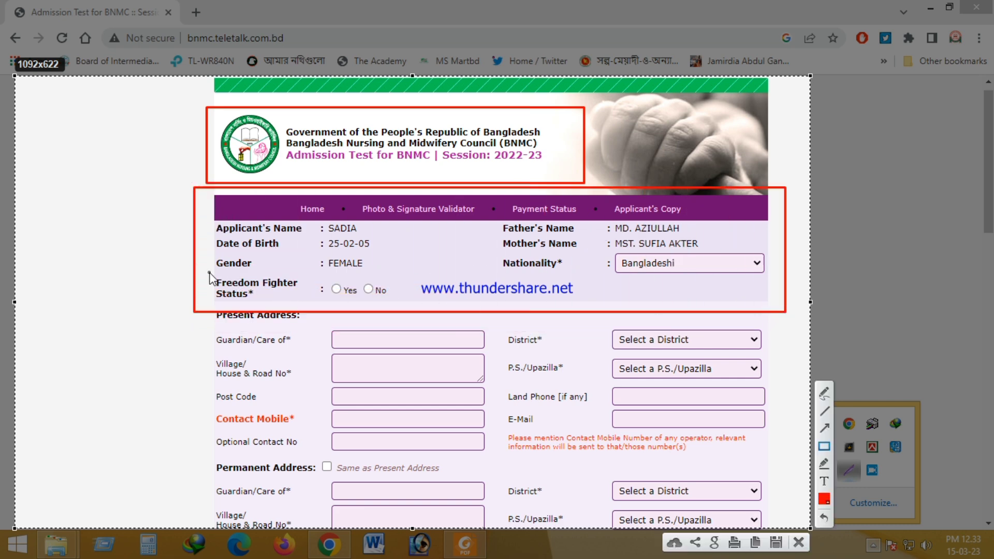
{"action": "mouse_move", "coordinate": [209, 272]}
{"action": "left_mouse_down"}
{"action": "mouse_move", "coordinate": [265, 306]}
{"action": "mouse_move", "coordinate": [379, 318]}
{"action": "mouse_move", "coordinate": [401, 303]}
{"action": "left_mouse_up"}
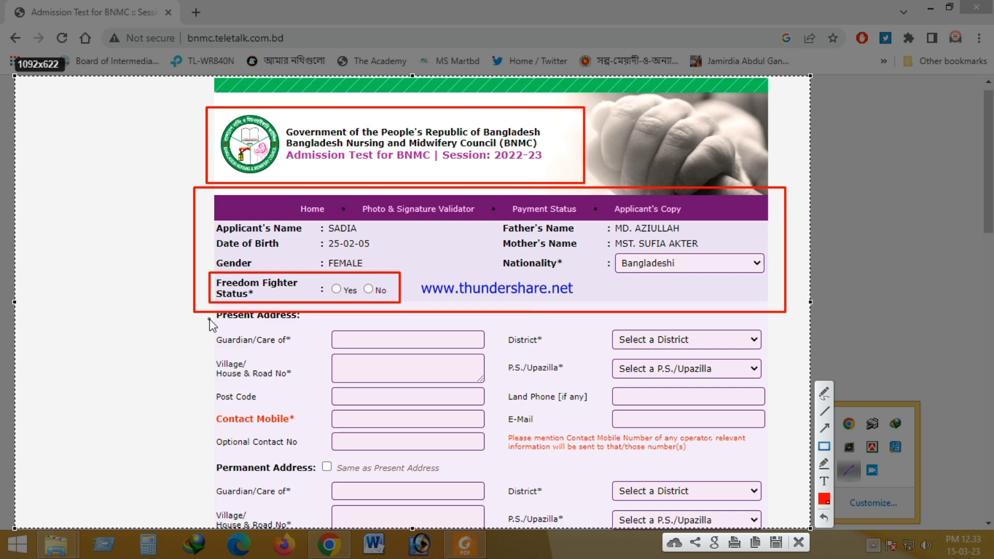
{"action": "mouse_move", "coordinate": [203, 303]}
{"action": "left_mouse_down"}
{"action": "mouse_move", "coordinate": [256, 323]}
{"action": "mouse_move", "coordinate": [318, 324]}
{"action": "left_mouse_up"}
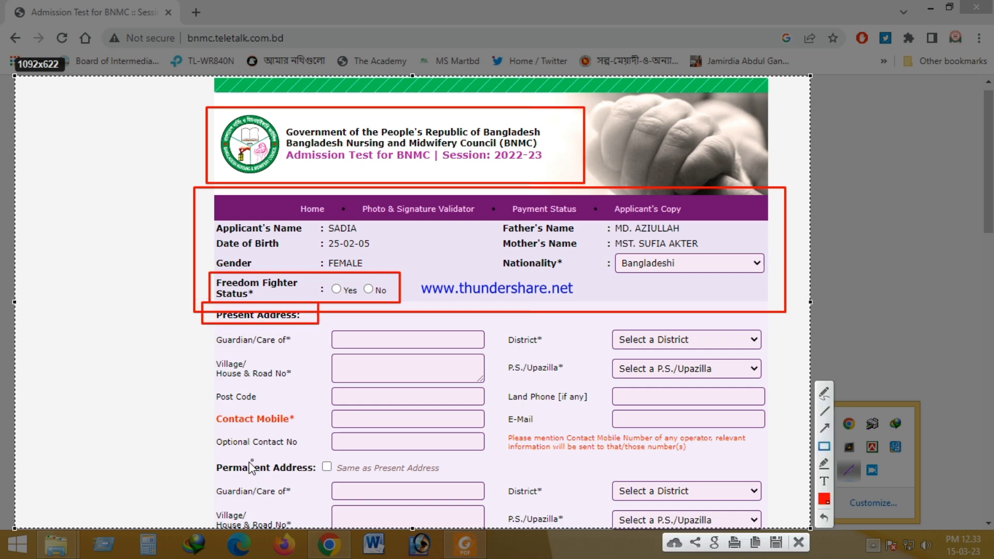
{"action": "mouse_move", "coordinate": [202, 453]}
{"action": "left_mouse_down"}
{"action": "mouse_move", "coordinate": [307, 488]}
{"action": "mouse_move", "coordinate": [419, 492]}
{"action": "mouse_move", "coordinate": [462, 478]}
{"action": "left_mouse_up"}
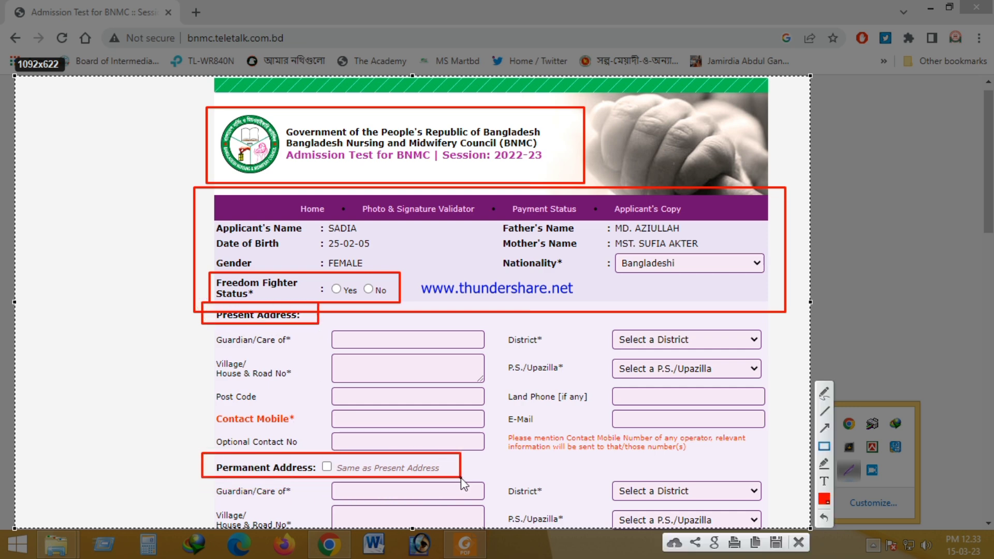
{"action": "left_click", "coordinate": [799, 543]}
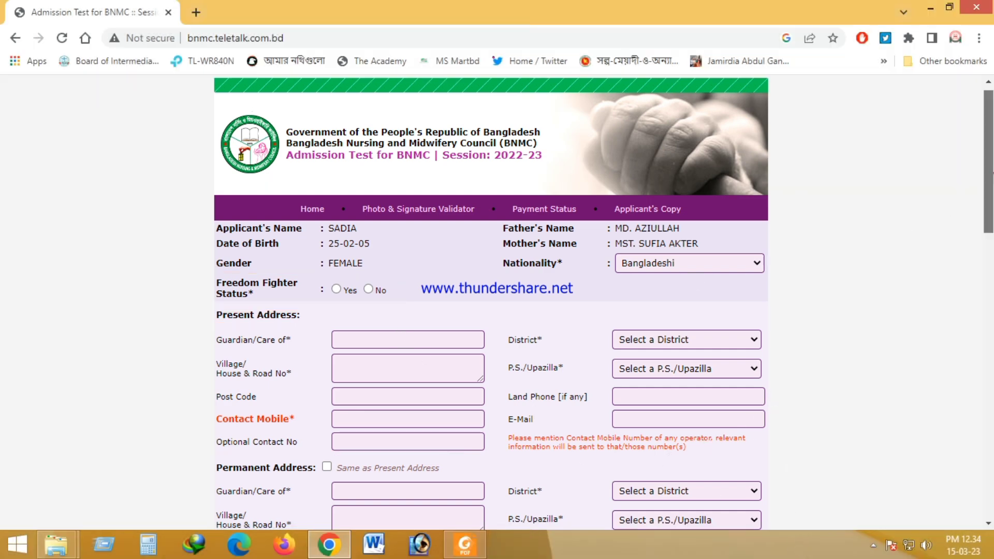
Set the Freedom Fighter Status to No and keep Bangladeshi as the nationality
{"action": "scroll", "coordinate": [764, 209], "scroll_direction": "down", "scroll_amount": 1}
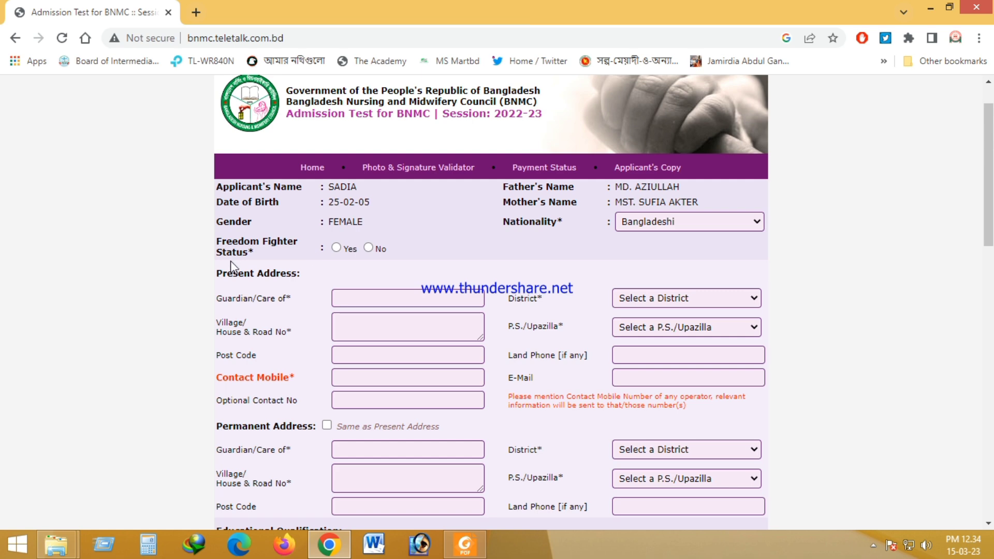
{"action": "left_click", "coordinate": [720, 221]}
{"action": "left_click", "coordinate": [718, 218]}
Fill in the present address with district Mymensingh, upazilla Bhaluka and the contact e-mail, and enter the permanent address's guardian, village and post code
{"action": "scroll", "coordinate": [952, 238], "scroll_direction": "down", "scroll_amount": 2}
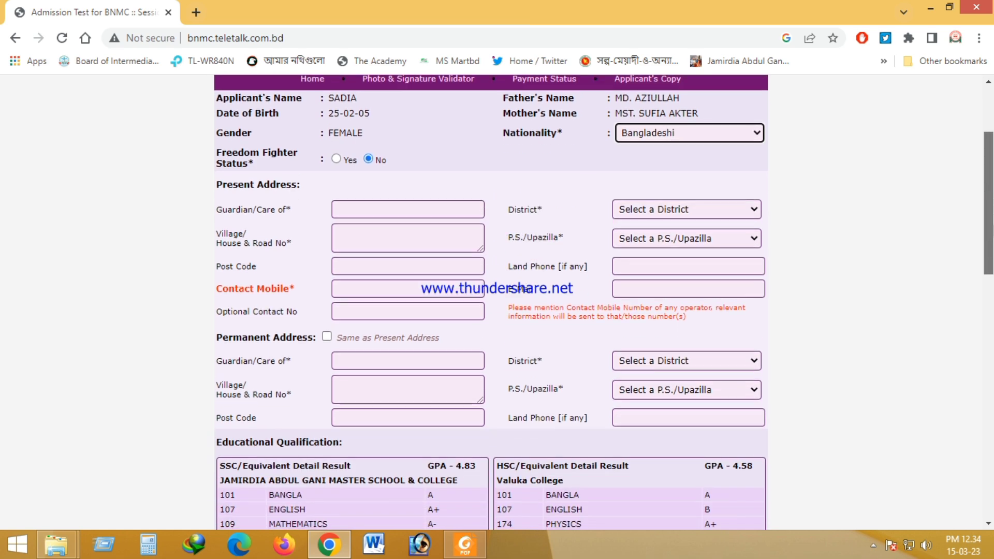
{"action": "left_click_drag", "start_coordinate": [989, 187], "coordinate": [992, 215]}
{"action": "scroll", "coordinate": [469, 211], "scroll_direction": "up", "scroll_amount": 1}
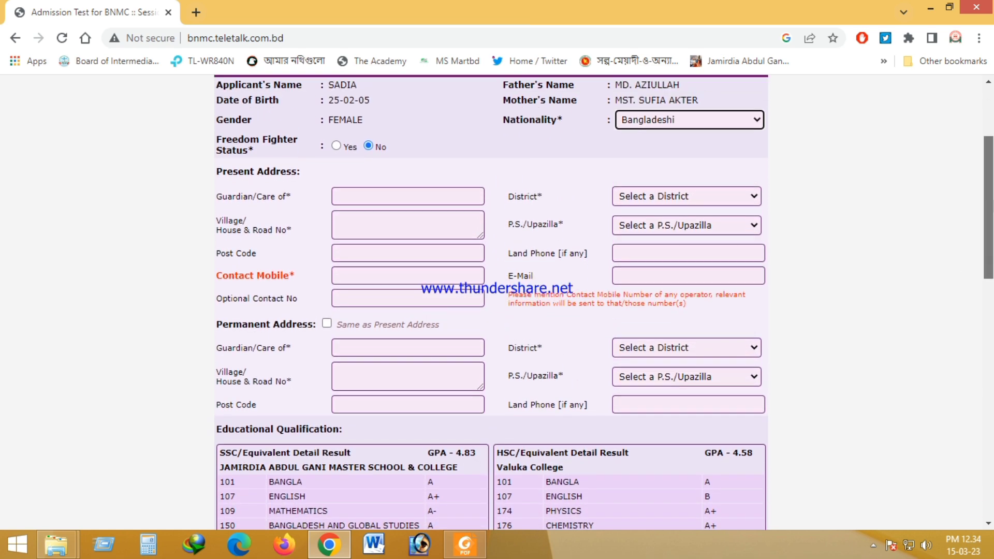
{"action": "left_click", "coordinate": [385, 202]}
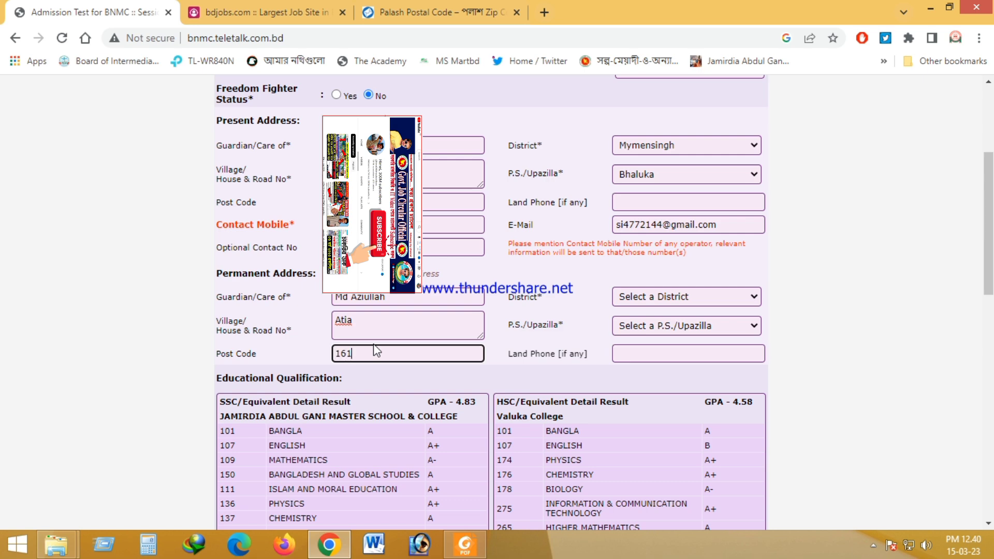
Try to select Narsingdi as the permanent address district
{"action": "left_click", "coordinate": [642, 296]}
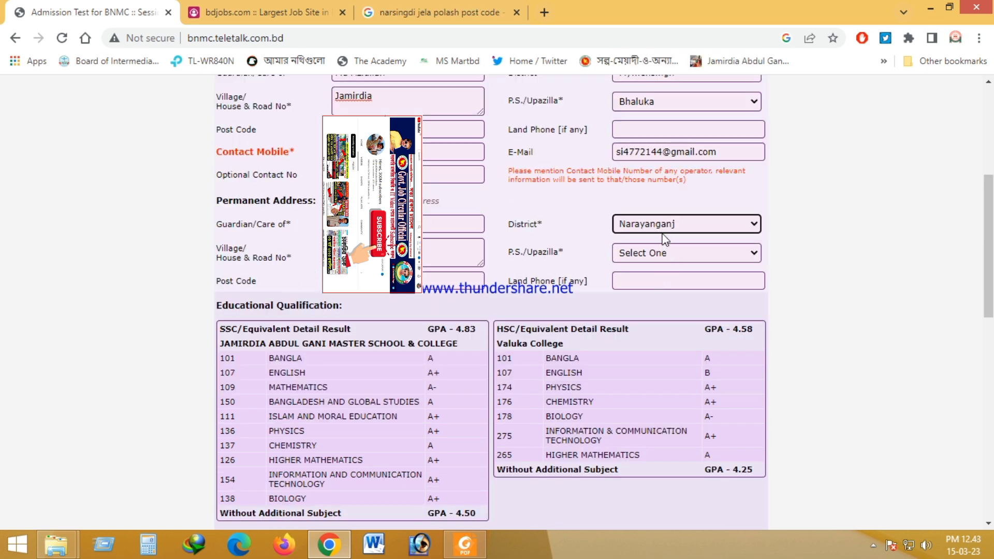
{"action": "left_click", "coordinate": [662, 229]}
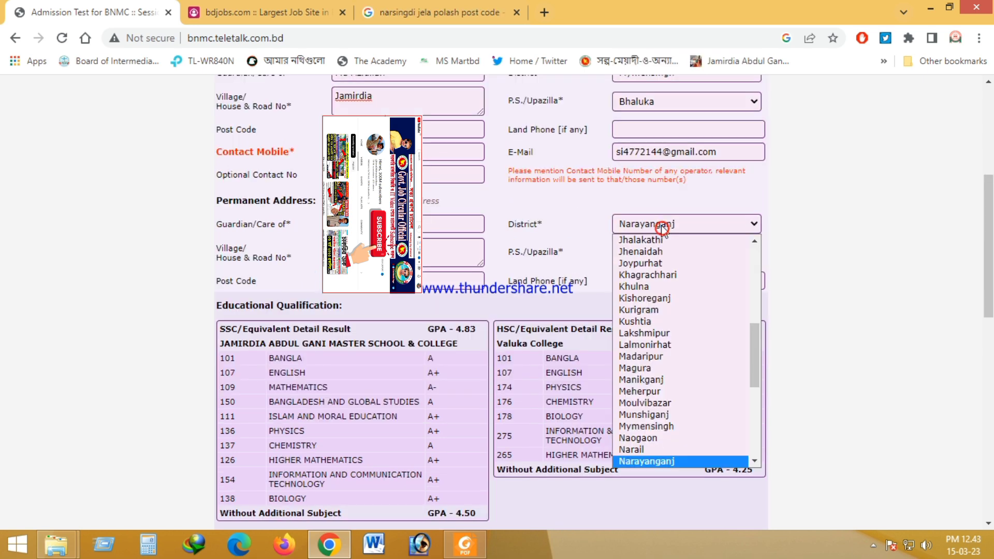
{"action": "key", "text": "Down"}
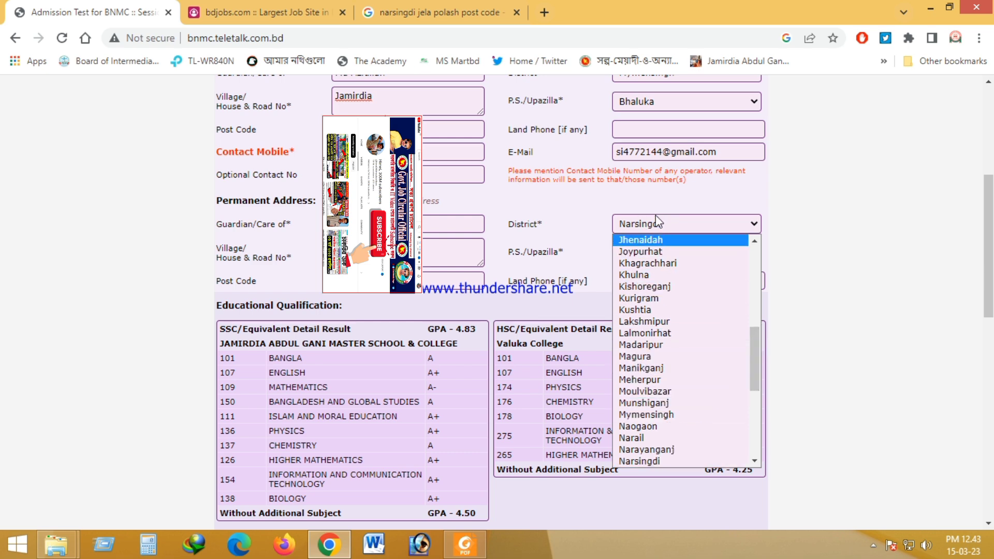
{"action": "key", "text": "Return"}
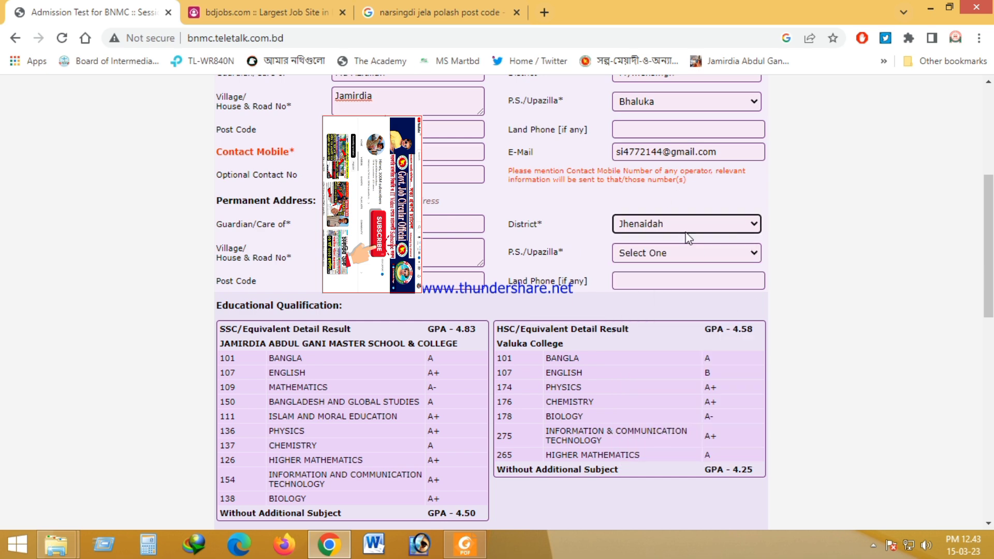
Set the permanent address district to Narsingdi and its P.S./Upazilla to Palash
{"action": "left_click", "coordinate": [676, 224]}
{"action": "type", "text": "nar"}
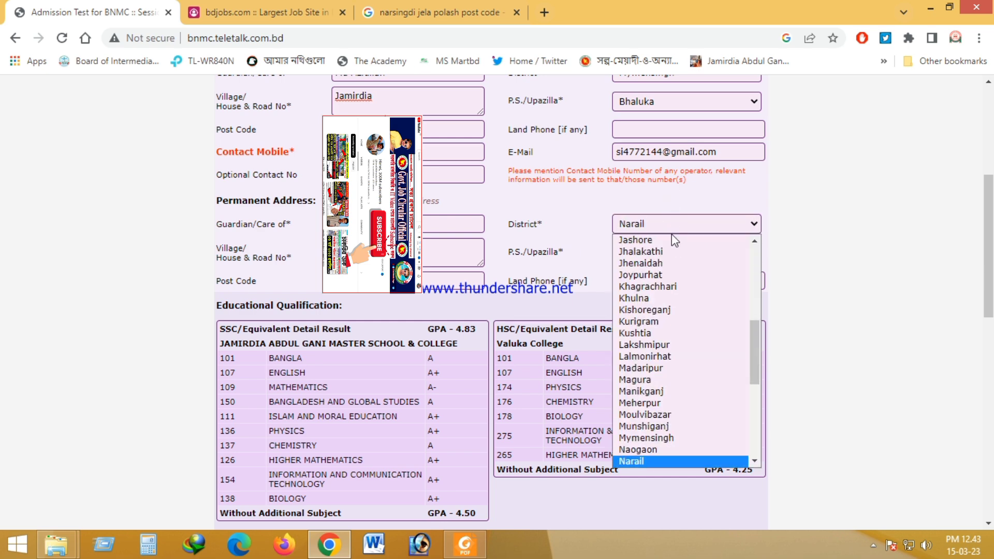
{"action": "left_click", "coordinate": [750, 344]}
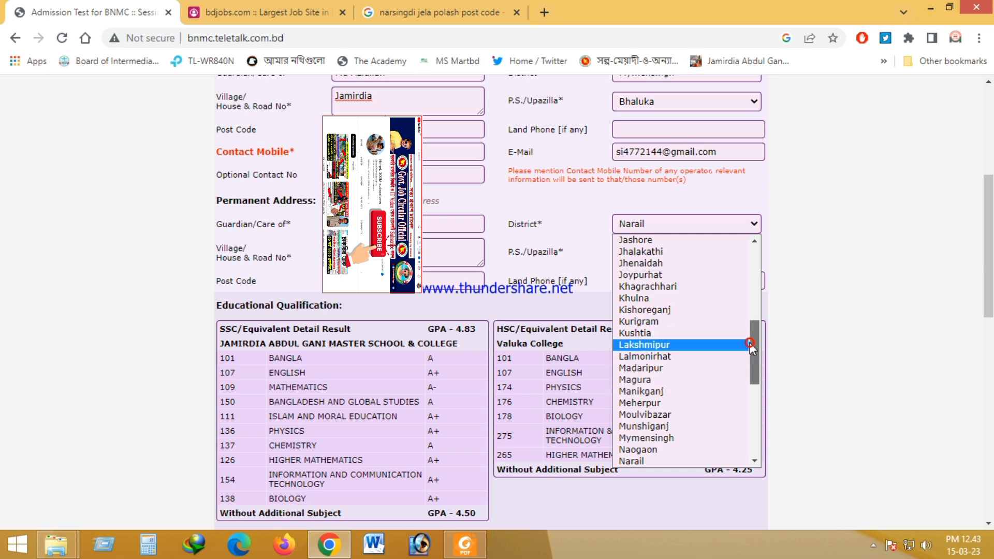
{"action": "left_click_drag", "start_coordinate": [750, 343], "coordinate": [750, 380]}
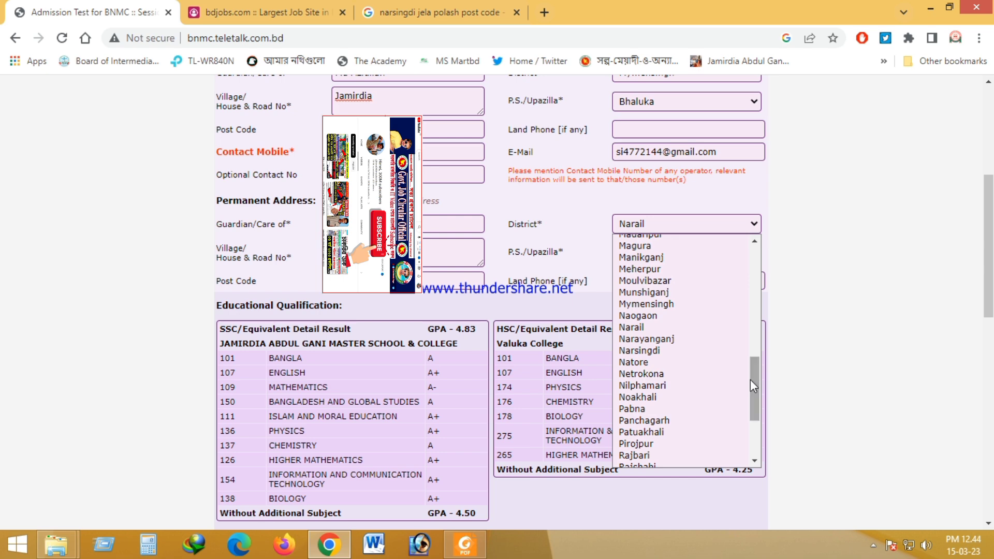
{"action": "left_click", "coordinate": [658, 351]}
{"action": "left_click", "coordinate": [645, 255]}
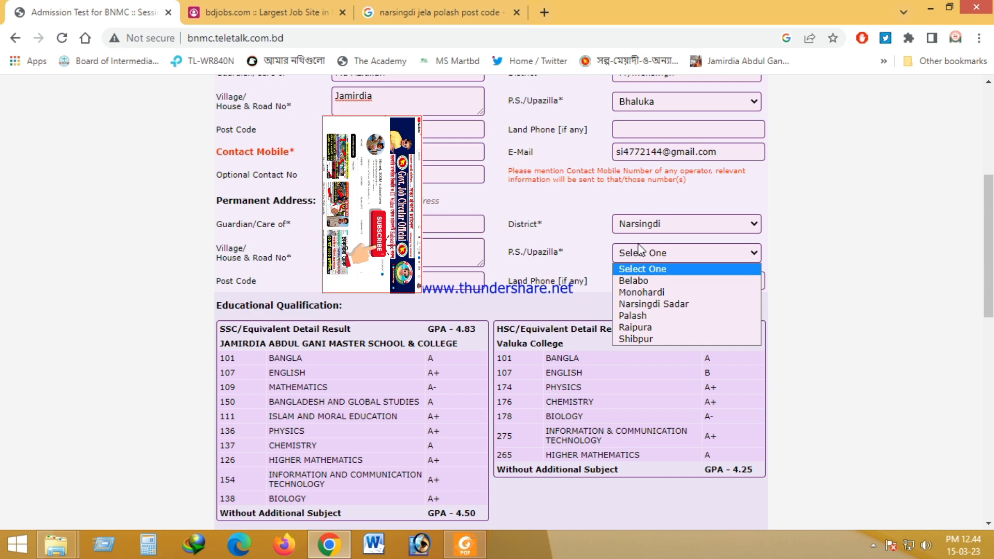
{"action": "left_click", "coordinate": [644, 316]}
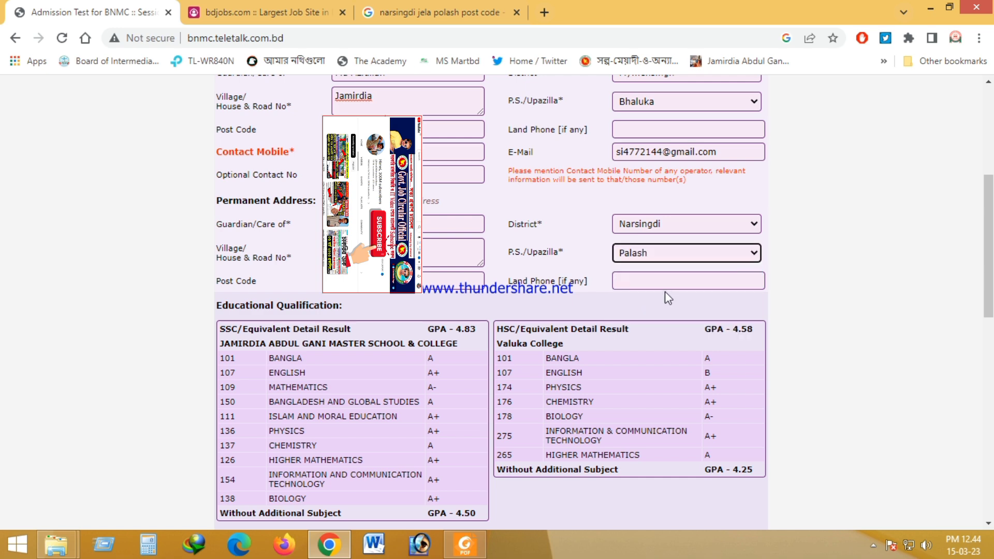
Capture the form area containing the college Choice Option and Exam Centre sections for markup
{"action": "left_click", "coordinate": [662, 279]}
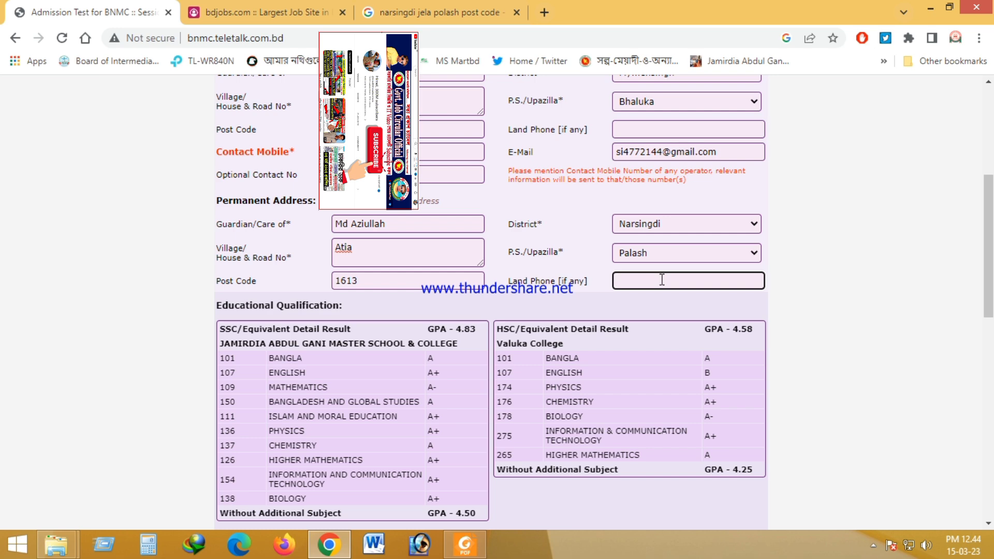
{"action": "scroll", "coordinate": [494, 455], "scroll_direction": "down", "scroll_amount": 1}
{"action": "scroll", "coordinate": [613, 452], "scroll_direction": "down", "scroll_amount": 1}
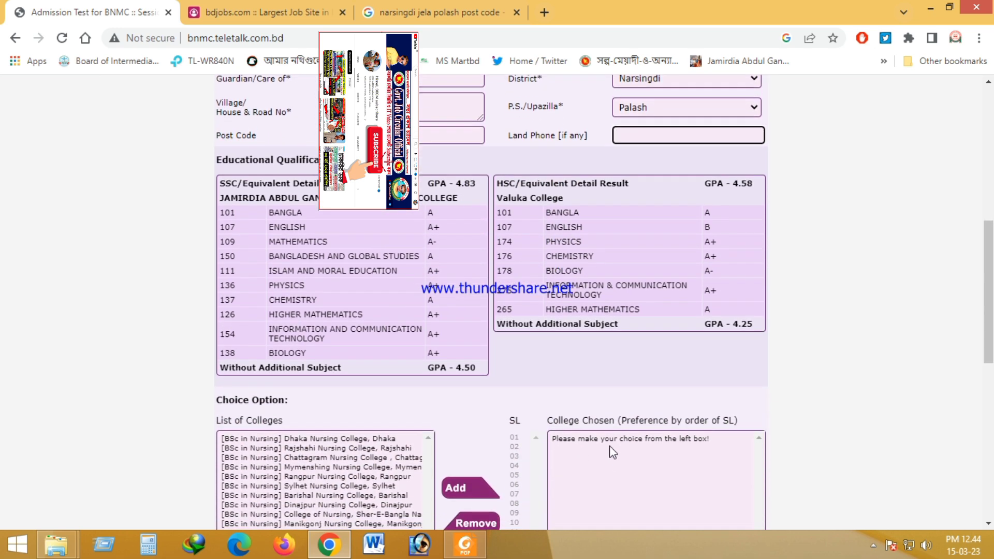
{"action": "scroll", "coordinate": [613, 452], "scroll_direction": "up", "scroll_amount": 2}
{"action": "scroll", "coordinate": [612, 452], "scroll_direction": "down", "scroll_amount": 5}
{"action": "key", "text": "Print"}
{"action": "left_click_drag", "start_coordinate": [13, 120], "coordinate": [855, 409]}
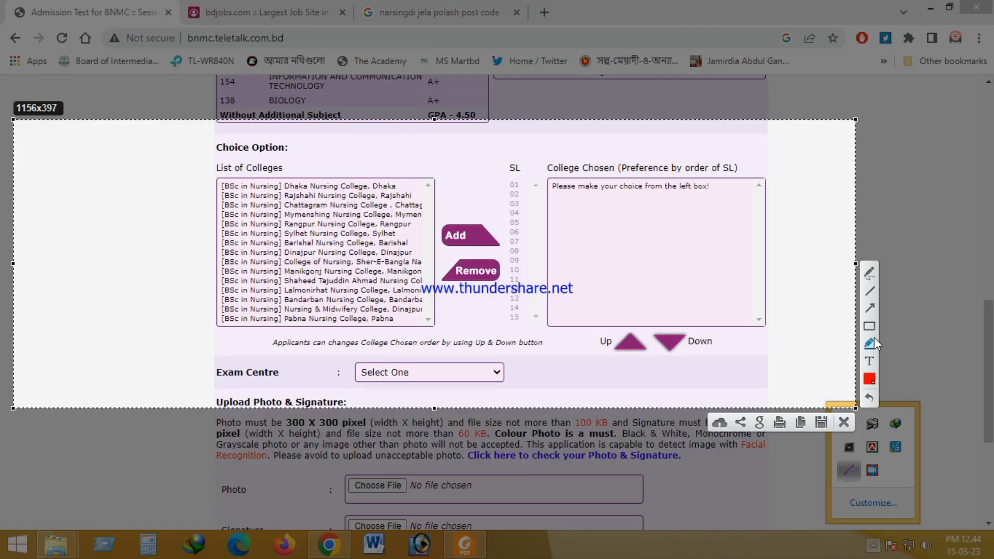
Outline in red the Choice Option heading, both college lists, the ordering note and the Exam Centre row, and discard the capture
{"action": "left_click", "coordinate": [873, 329]}
{"action": "left_click_drag", "start_coordinate": [202, 138], "coordinate": [290, 154]}
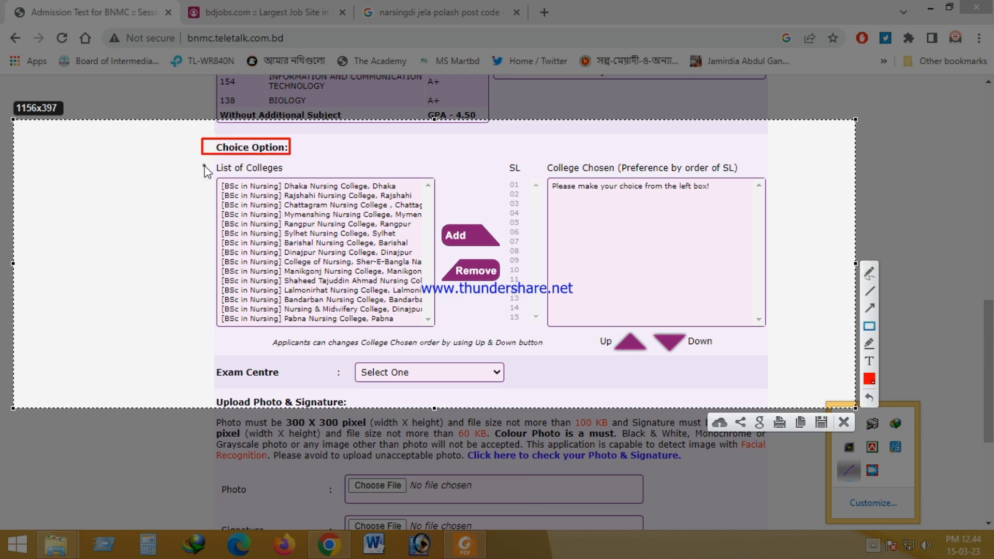
{"action": "mouse_move", "coordinate": [199, 162]}
{"action": "left_mouse_down"}
{"action": "mouse_move", "coordinate": [240, 220]}
{"action": "mouse_move", "coordinate": [462, 271]}
{"action": "mouse_move", "coordinate": [443, 329]}
{"action": "left_mouse_up"}
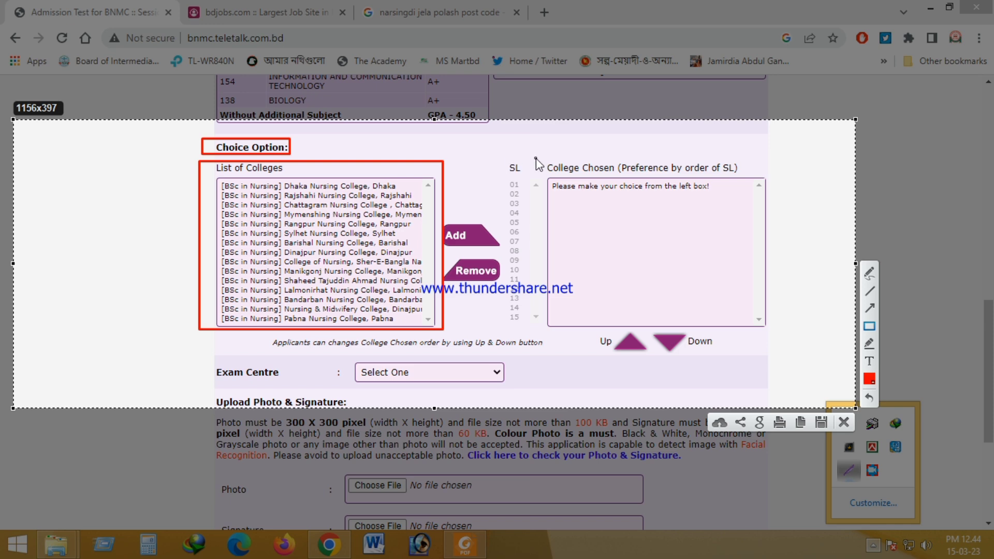
{"action": "mouse_move", "coordinate": [536, 158]}
{"action": "left_mouse_down"}
{"action": "mouse_move", "coordinate": [600, 253]}
{"action": "mouse_move", "coordinate": [756, 334]}
{"action": "mouse_move", "coordinate": [792, 328]}
{"action": "mouse_move", "coordinate": [787, 334]}
{"action": "left_mouse_up"}
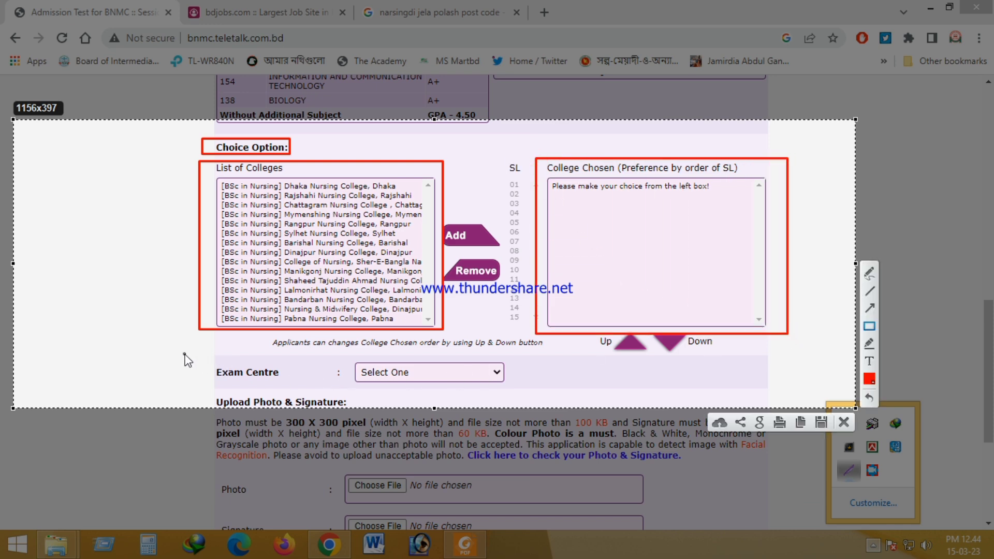
{"action": "left_click_drag", "start_coordinate": [195, 355], "coordinate": [528, 385]}
{"action": "left_click_drag", "start_coordinate": [253, 334], "coordinate": [549, 359]}
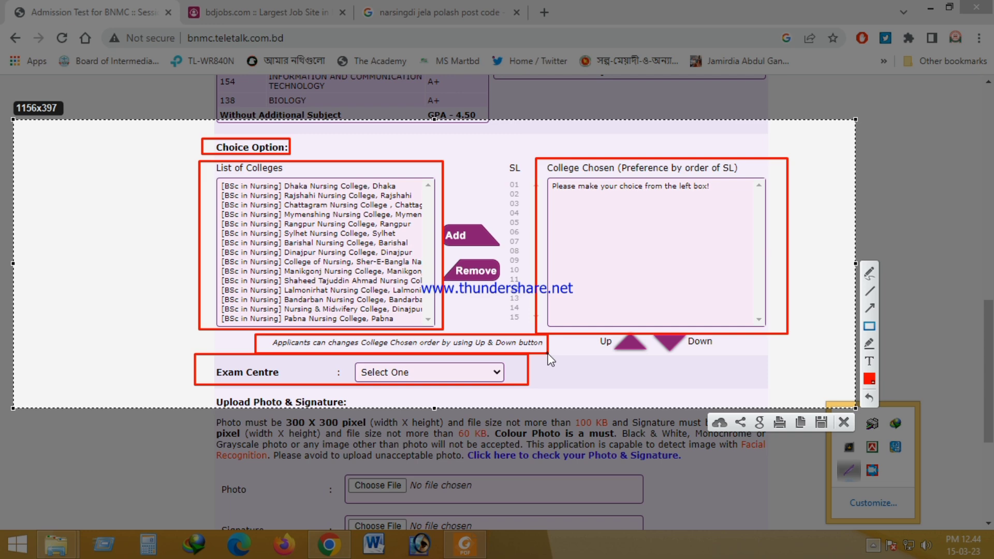
{"action": "left_click", "coordinate": [843, 422]}
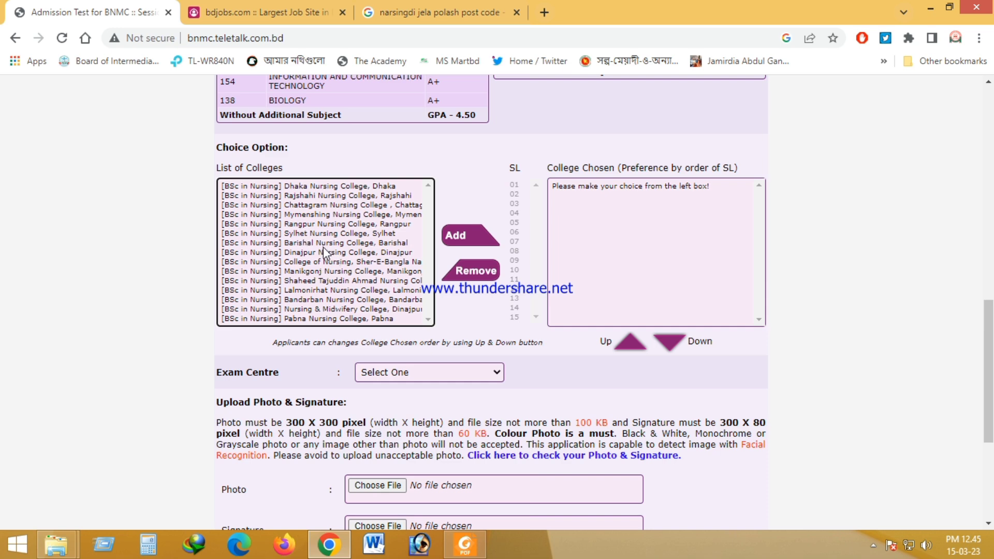
Add the Mymenshing, Shaheed Tajuddin Ahmad, Dhaka, Sylhet and Rajshahi nursing colleges to the chosen colleges in that order of preference
{"action": "left_click", "coordinate": [269, 215]}
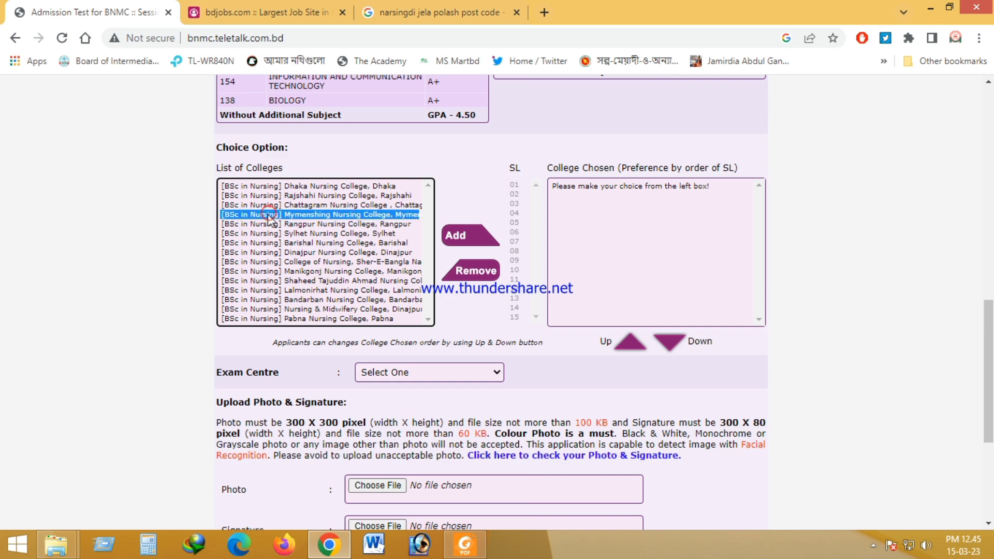
{"action": "left_click", "coordinate": [460, 237]}
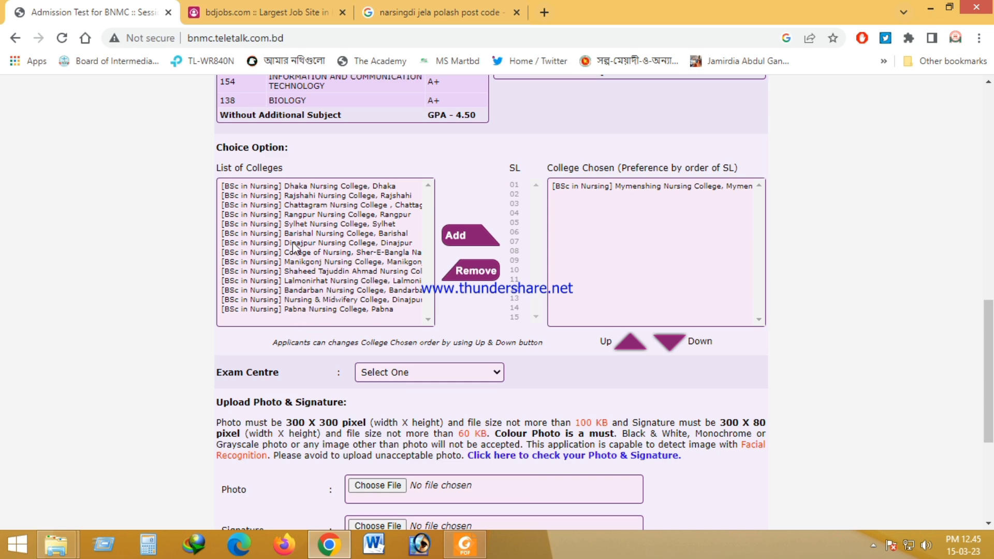
{"action": "left_click", "coordinate": [332, 271]}
{"action": "left_click", "coordinate": [455, 235]}
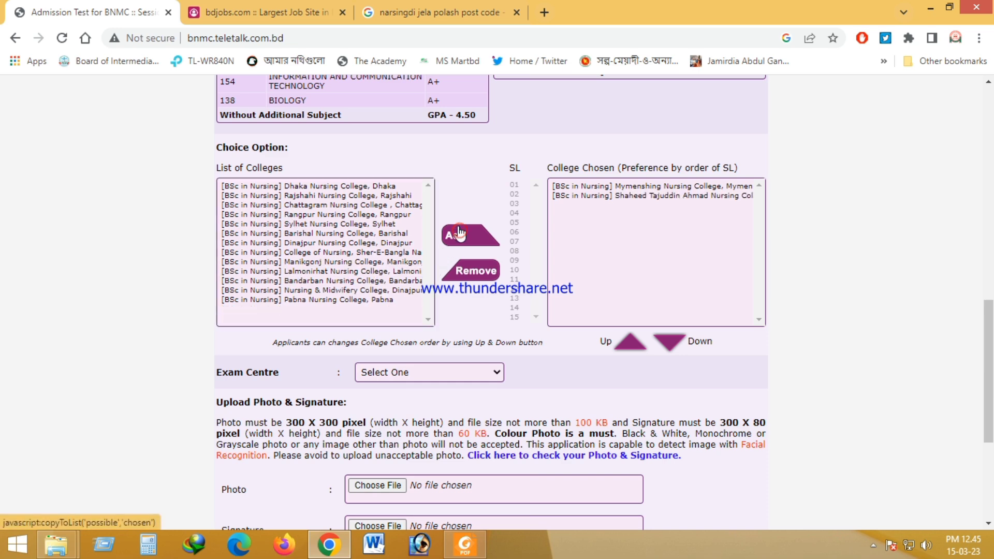
{"action": "left_click", "coordinate": [296, 187]}
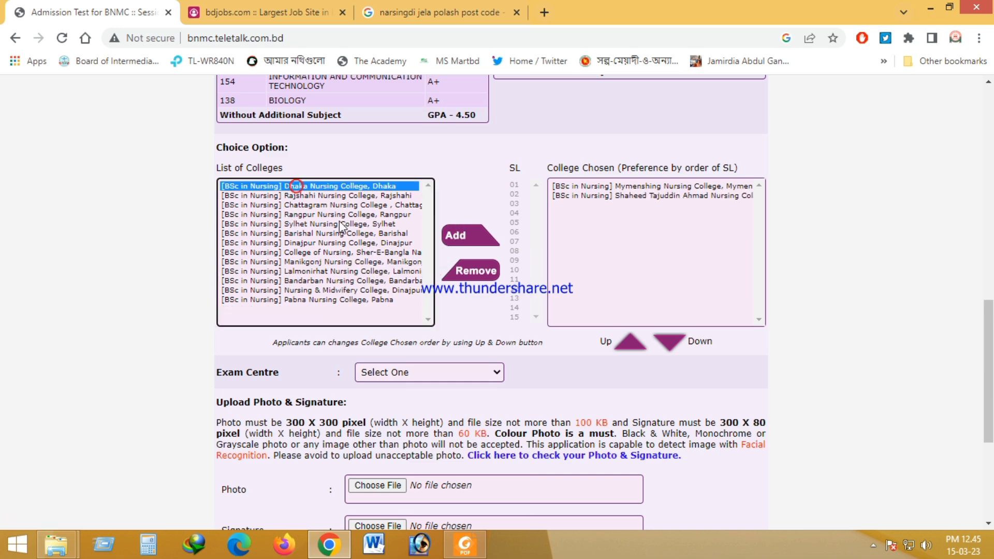
{"action": "left_click", "coordinate": [455, 238]}
{"action": "left_click", "coordinate": [374, 214]}
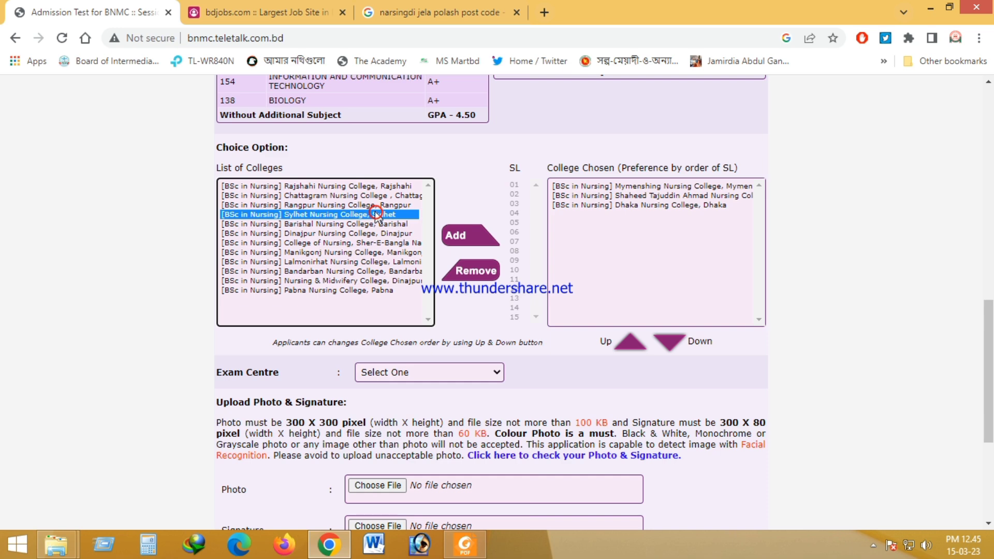
{"action": "left_click", "coordinate": [455, 235]}
{"action": "left_click", "coordinate": [320, 187]}
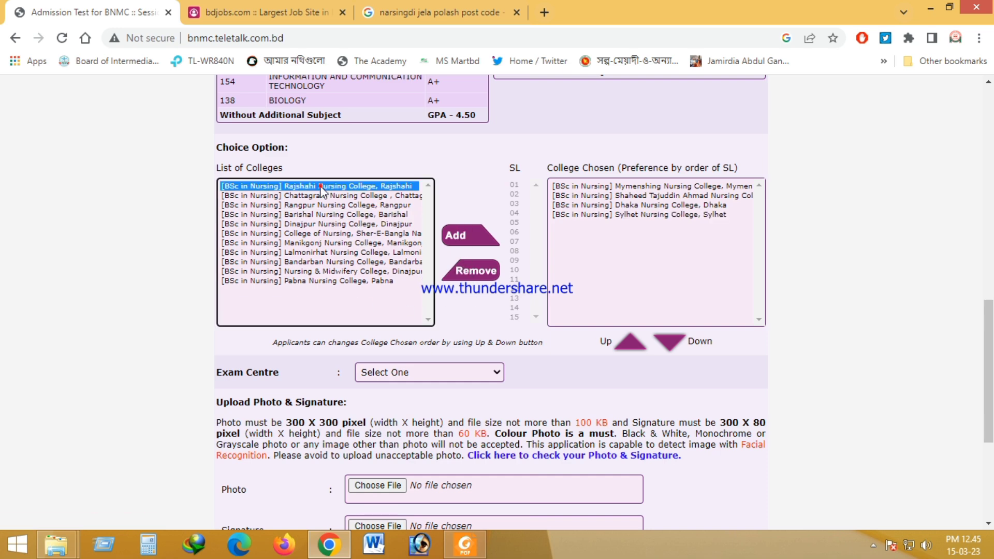
{"action": "left_click", "coordinate": [453, 238]}
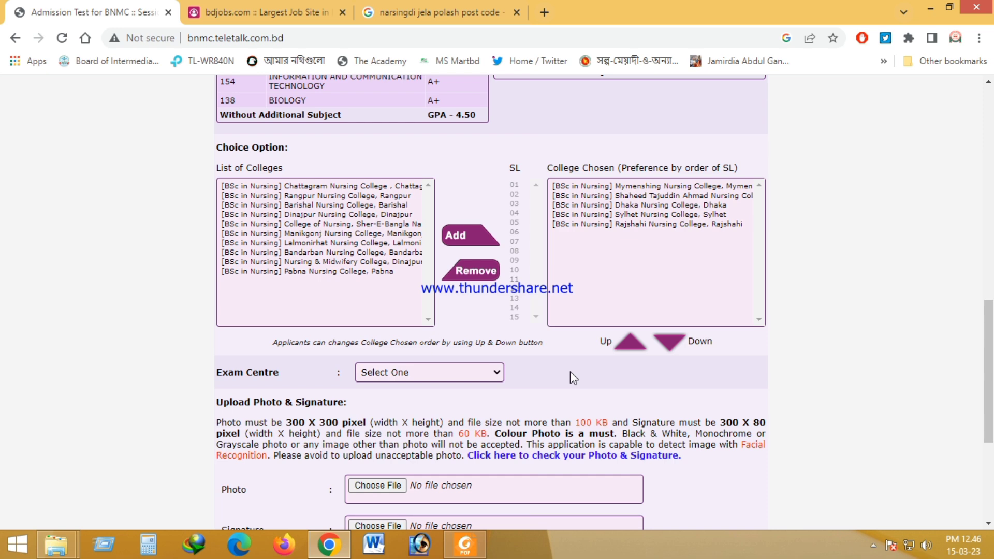
Set the exam centre to [8] MYMENSHINGH
{"action": "scroll", "coordinate": [974, 321], "scroll_direction": "up", "scroll_amount": 1}
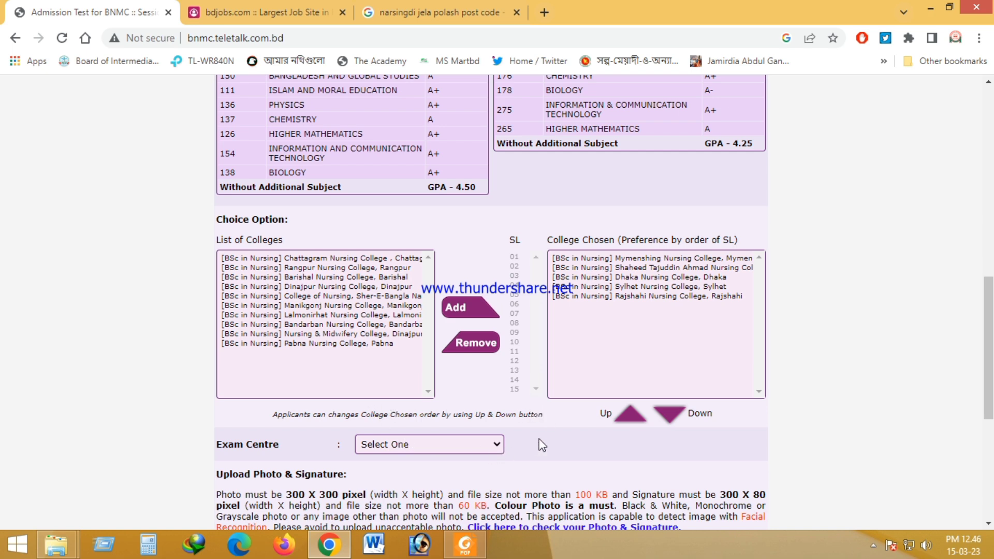
{"action": "scroll", "coordinate": [542, 445], "scroll_direction": "down", "scroll_amount": 1}
{"action": "left_click", "coordinate": [417, 358]}
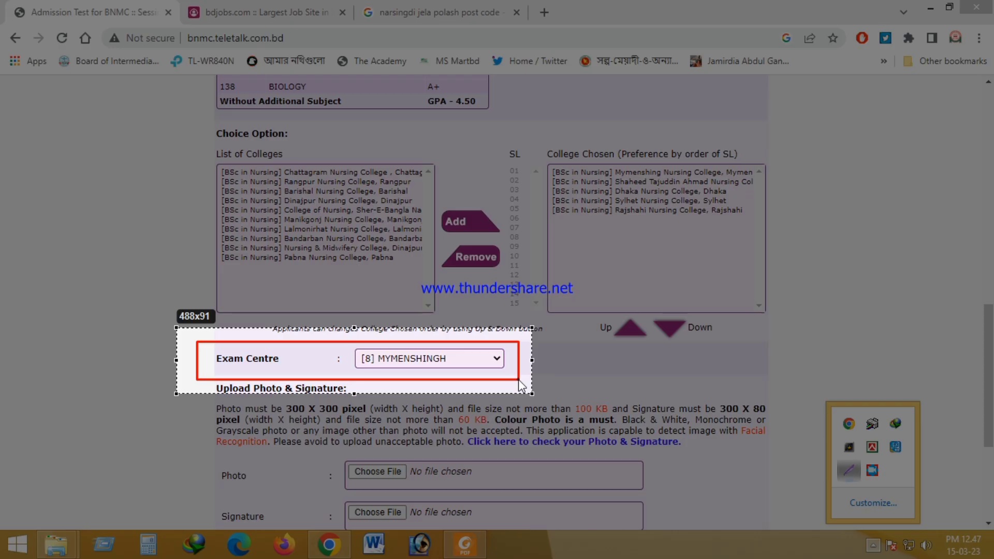
{"action": "left_click", "coordinate": [520, 407]}
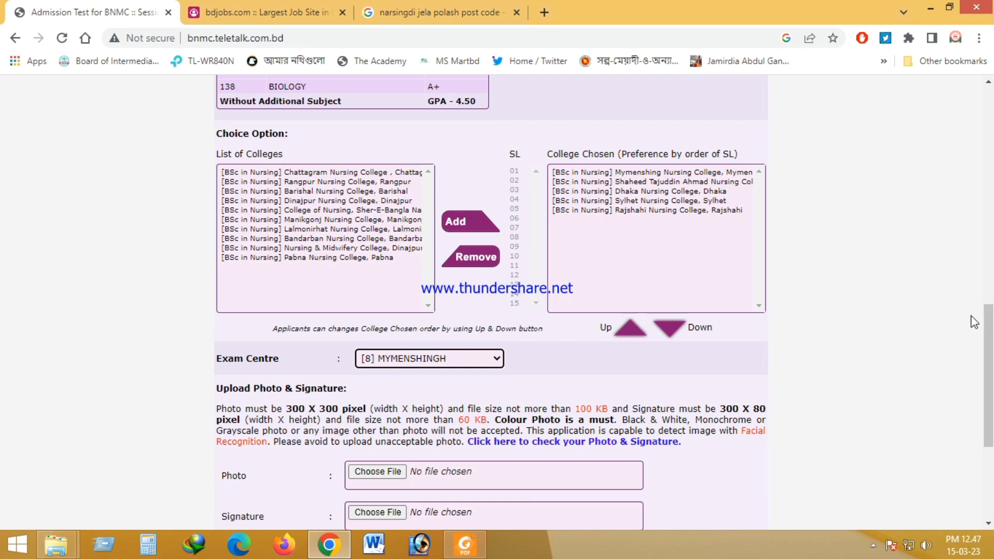
On a capture of the upload section, outline in red its heading, the pixel and KB limits and the photo-checking link
{"action": "left_click_drag", "start_coordinate": [989, 305], "coordinate": [990, 358]}
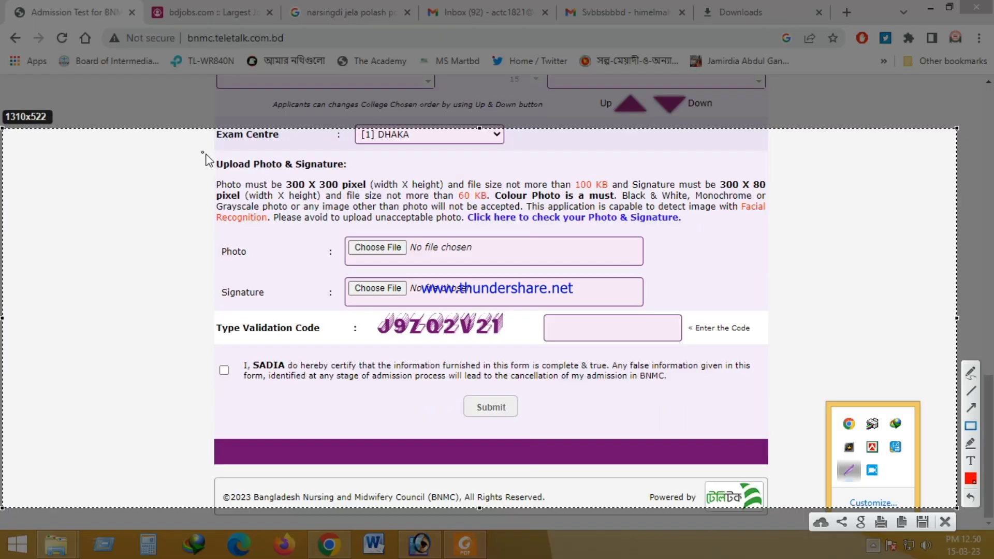
{"action": "mouse_move", "coordinate": [204, 152]}
{"action": "left_mouse_down"}
{"action": "mouse_move", "coordinate": [304, 185]}
{"action": "mouse_move", "coordinate": [365, 179]}
{"action": "left_mouse_up"}
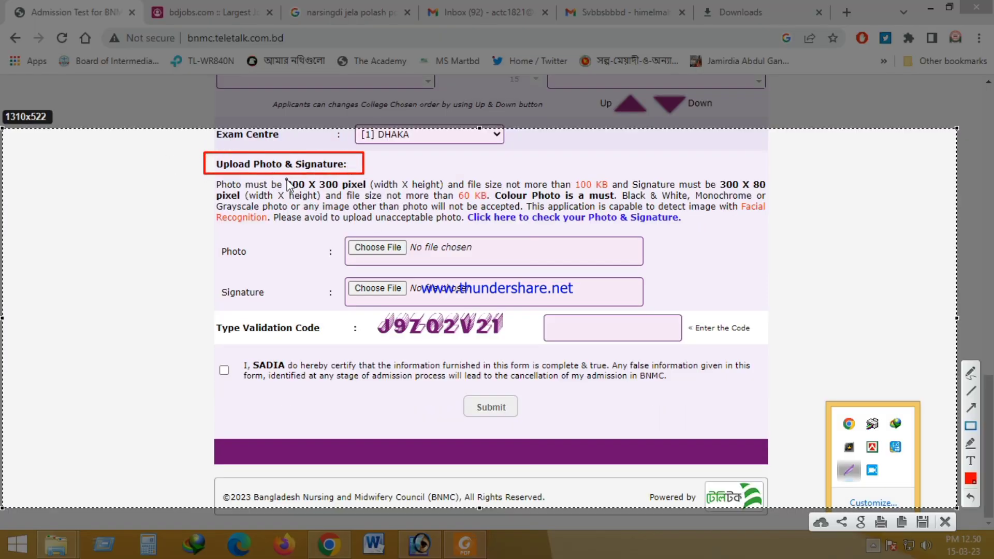
{"action": "mouse_move", "coordinate": [274, 178]}
{"action": "left_mouse_down"}
{"action": "mouse_move", "coordinate": [356, 200]}
{"action": "mouse_move", "coordinate": [375, 193]}
{"action": "left_mouse_up"}
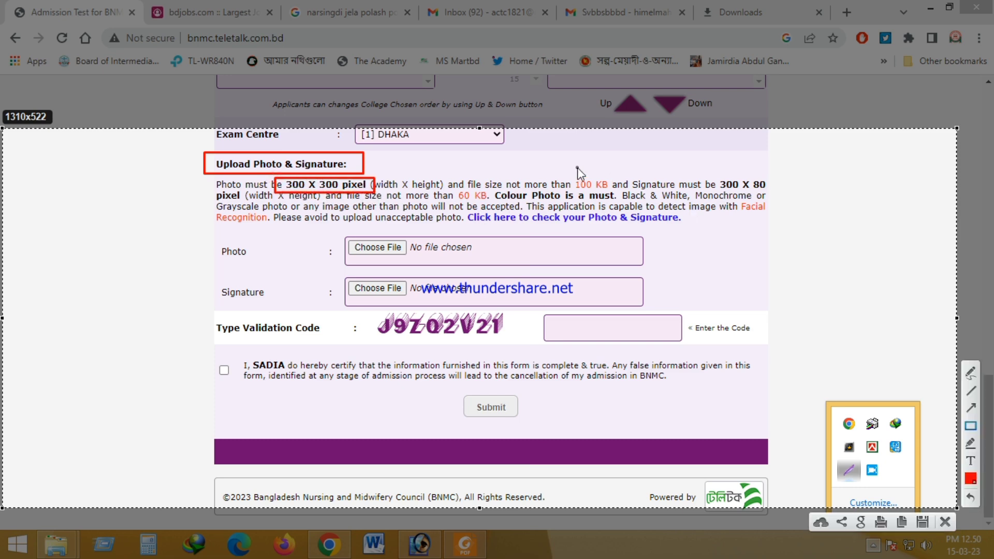
{"action": "mouse_move", "coordinate": [566, 173]}
{"action": "left_mouse_down"}
{"action": "mouse_move", "coordinate": [595, 193]}
{"action": "mouse_move", "coordinate": [622, 193]}
{"action": "left_mouse_up"}
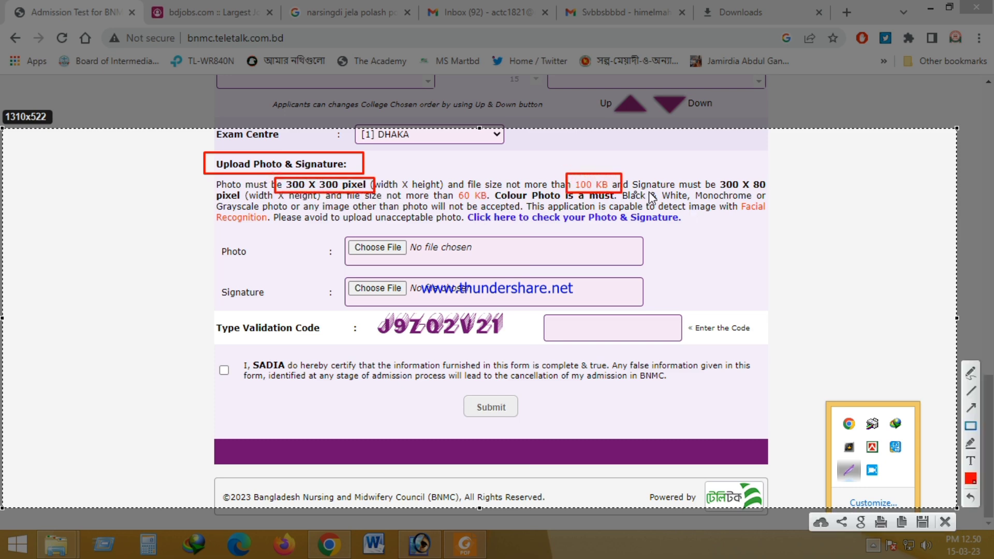
{"action": "mouse_move", "coordinate": [716, 174]}
{"action": "left_mouse_down"}
{"action": "mouse_move", "coordinate": [728, 189]}
{"action": "mouse_move", "coordinate": [771, 201]}
{"action": "mouse_move", "coordinate": [773, 192]}
{"action": "left_mouse_up"}
{"action": "mouse_move", "coordinate": [445, 187]}
{"action": "left_mouse_down"}
{"action": "mouse_move", "coordinate": [495, 199]}
{"action": "mouse_move", "coordinate": [505, 222]}
{"action": "mouse_move", "coordinate": [632, 240]}
{"action": "mouse_move", "coordinate": [691, 228]}
{"action": "left_mouse_up"}
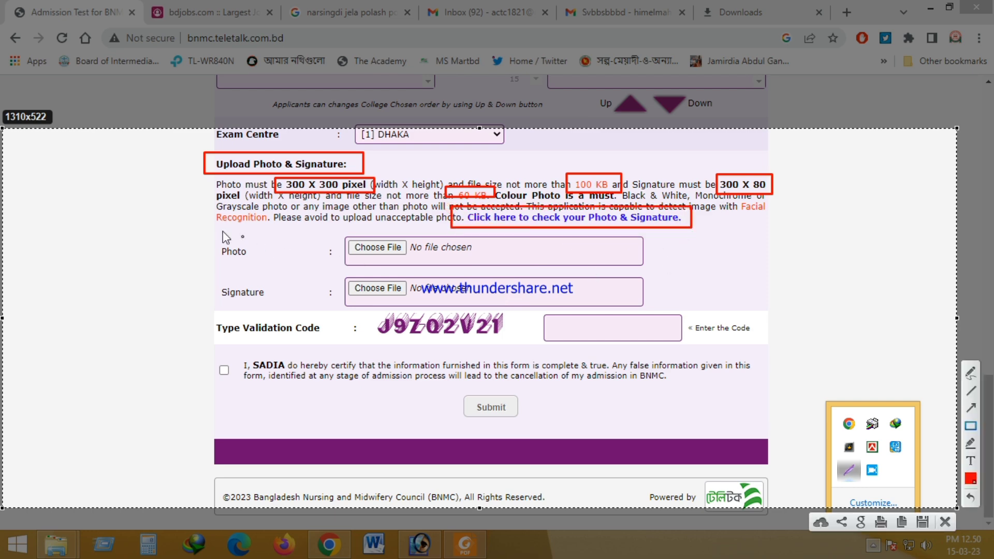
Outline in red the Photo, Signature, validation code, declaration checkbox and Submit areas, and discard the capture
{"action": "left_click_drag", "start_coordinate": [207, 229], "coordinate": [462, 269]}
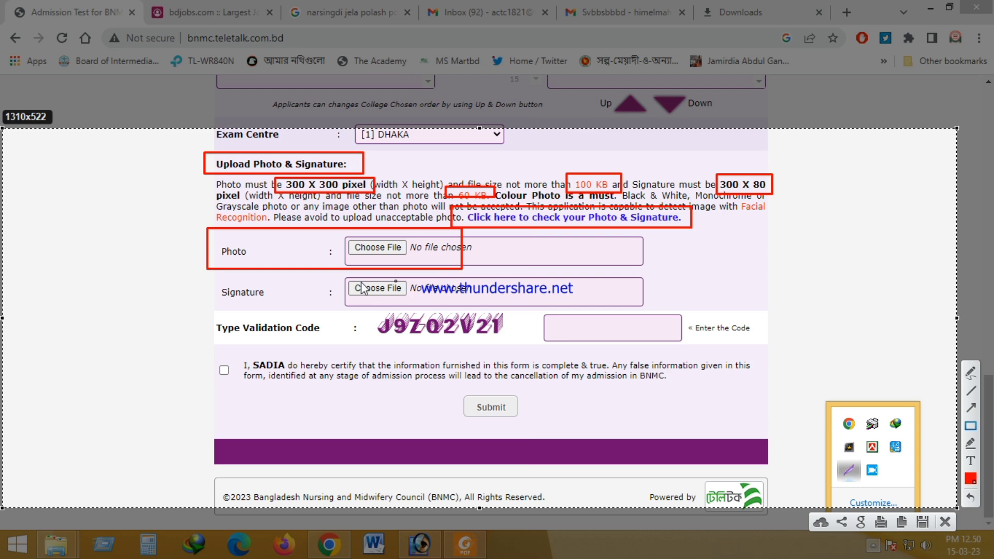
{"action": "mouse_move", "coordinate": [199, 271]}
{"action": "left_mouse_down"}
{"action": "mouse_move", "coordinate": [333, 306]}
{"action": "mouse_move", "coordinate": [445, 303]}
{"action": "left_mouse_up"}
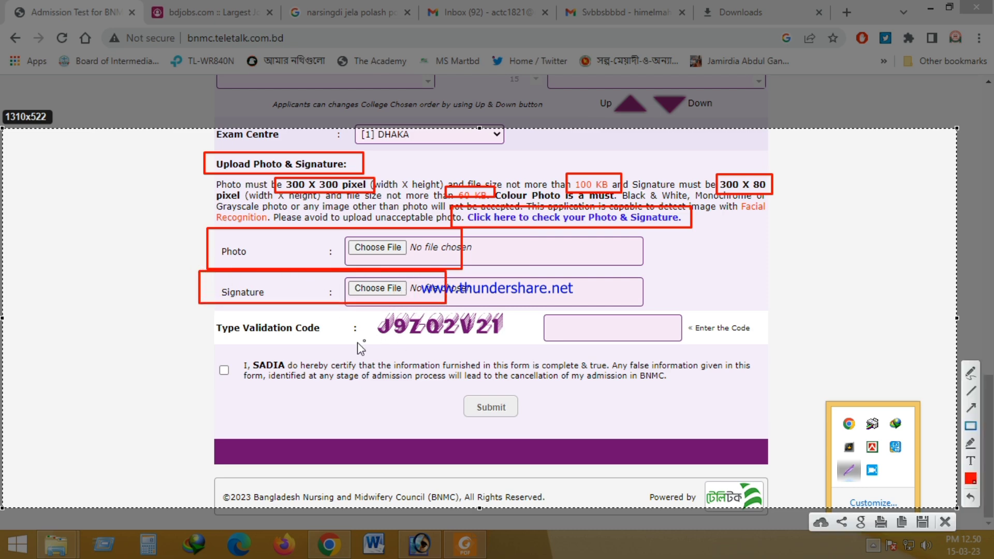
{"action": "left_click_drag", "start_coordinate": [356, 306], "coordinate": [524, 348]}
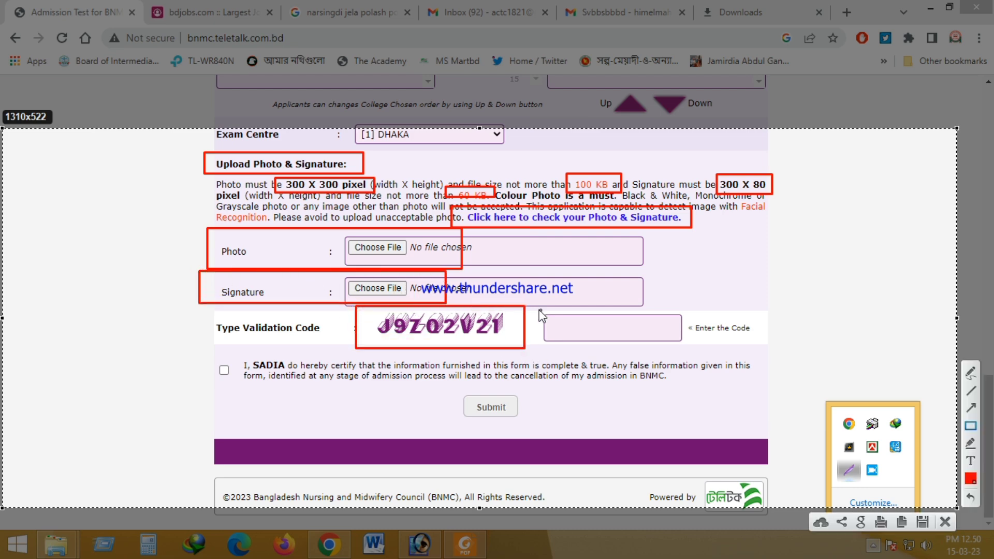
{"action": "left_click_drag", "start_coordinate": [537, 310], "coordinate": [708, 352]}
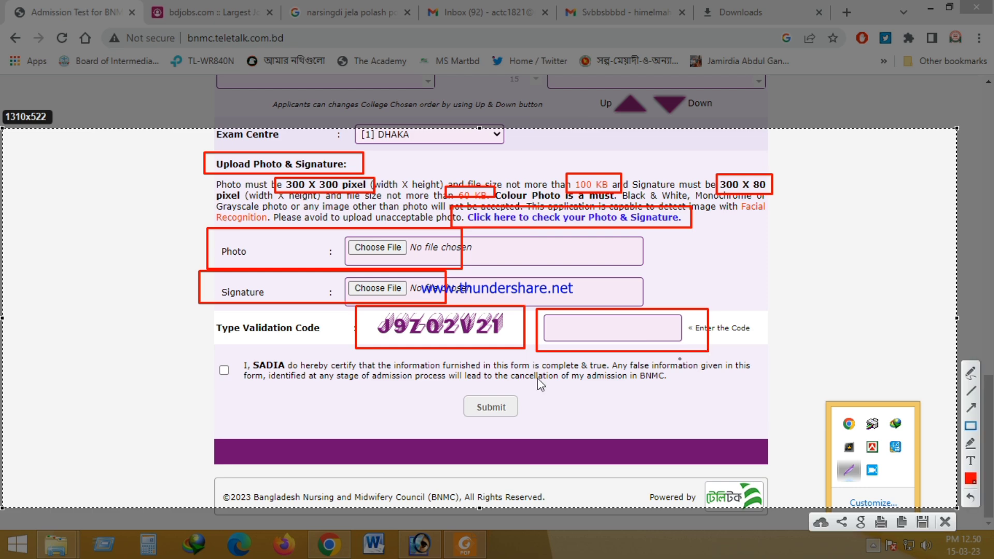
{"action": "left_click_drag", "start_coordinate": [184, 347], "coordinate": [276, 382]}
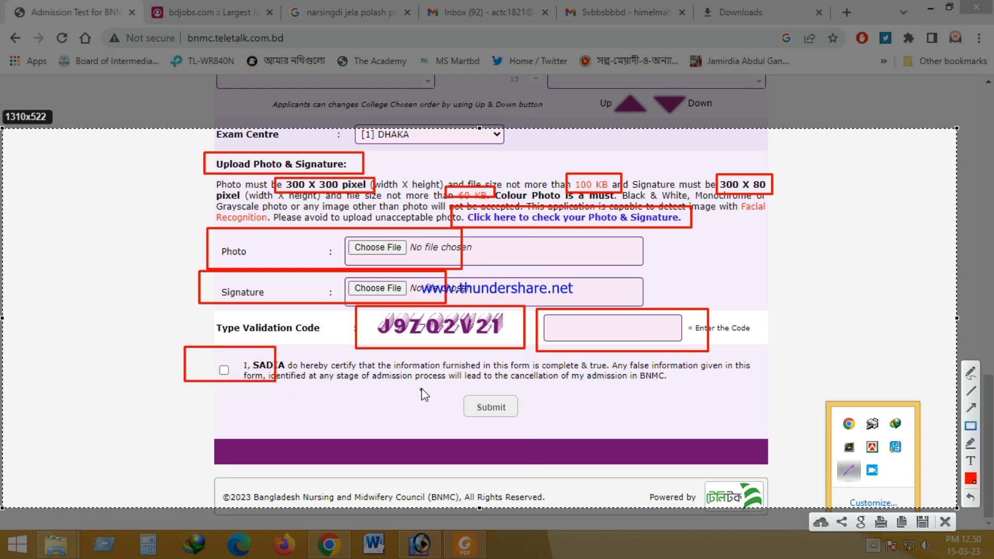
{"action": "left_click_drag", "start_coordinate": [421, 386], "coordinate": [592, 434]}
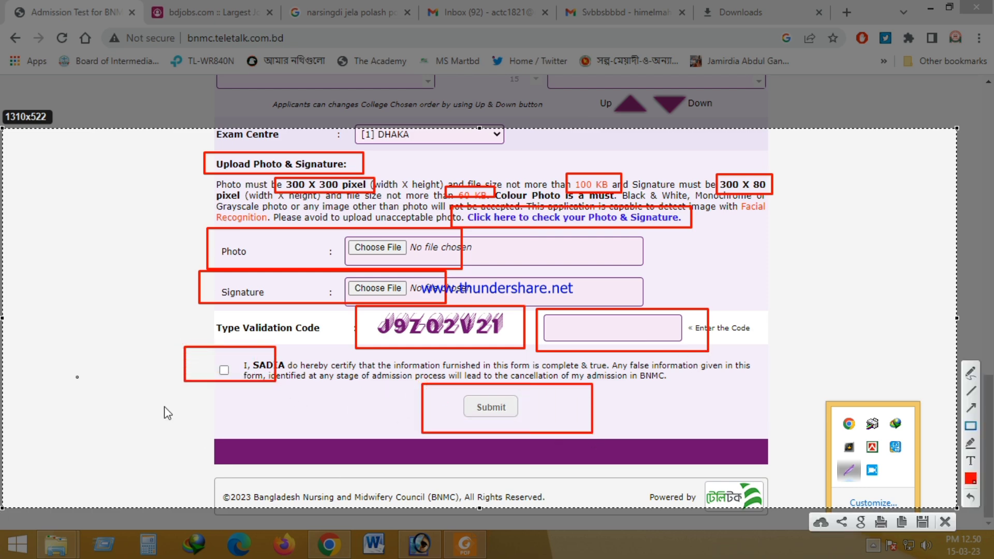
{"action": "key", "text": "Escape"}
{"action": "left_click", "coordinate": [377, 247]}
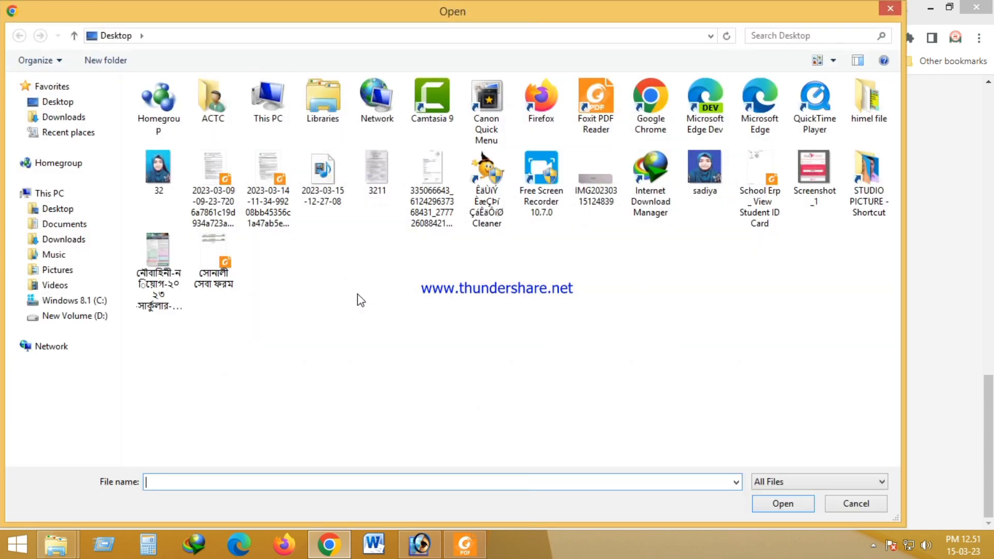
{"action": "left_click", "coordinate": [704, 173]}
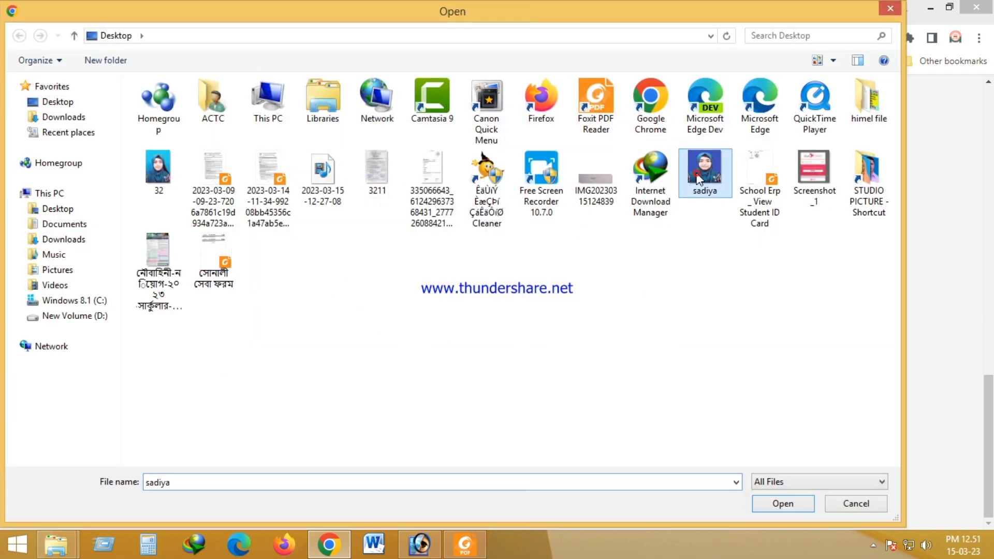
{"action": "left_click", "coordinate": [782, 509]}
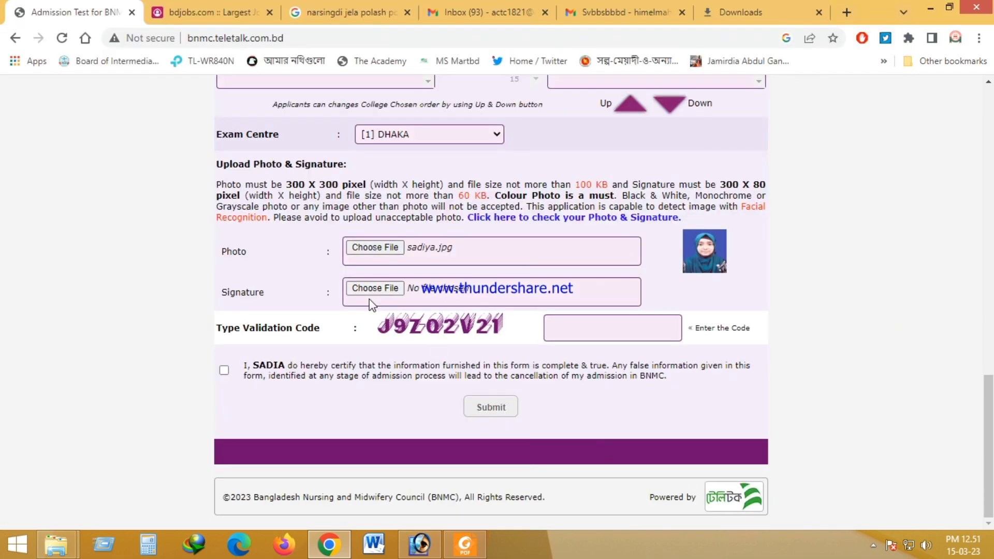
{"action": "left_click", "coordinate": [375, 288]}
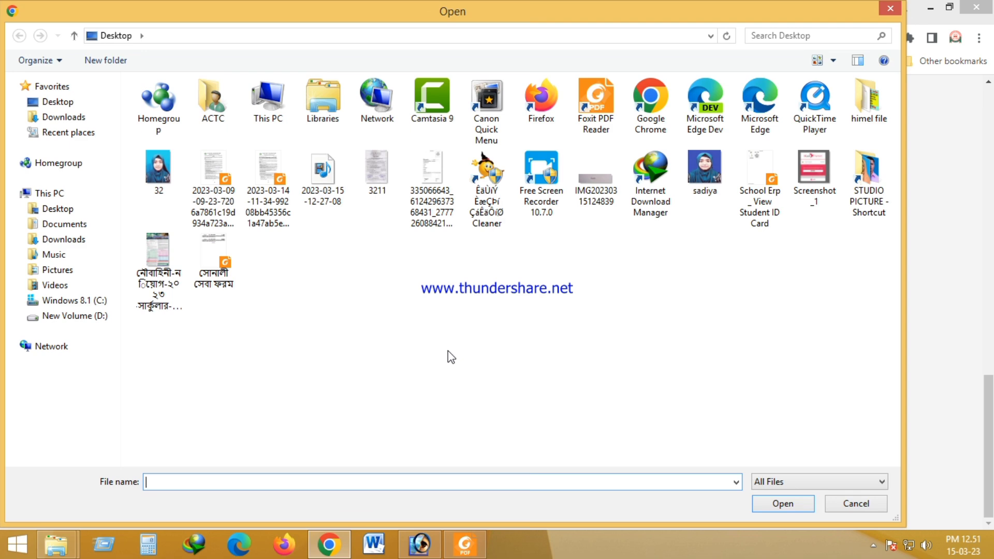
{"action": "left_click", "coordinate": [594, 181]}
{"action": "left_click", "coordinate": [781, 504]}
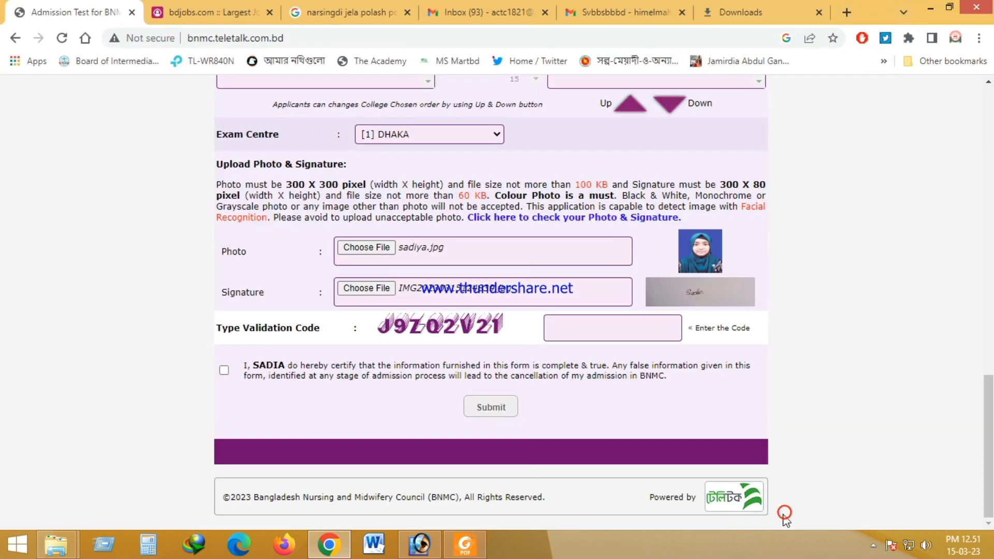
Accept the declaration, enter the displayed validation code and submit the application
{"action": "left_click", "coordinate": [223, 370]}
{"action": "left_click", "coordinate": [610, 333]}
{"action": "type", "text": "J9ZQ"}
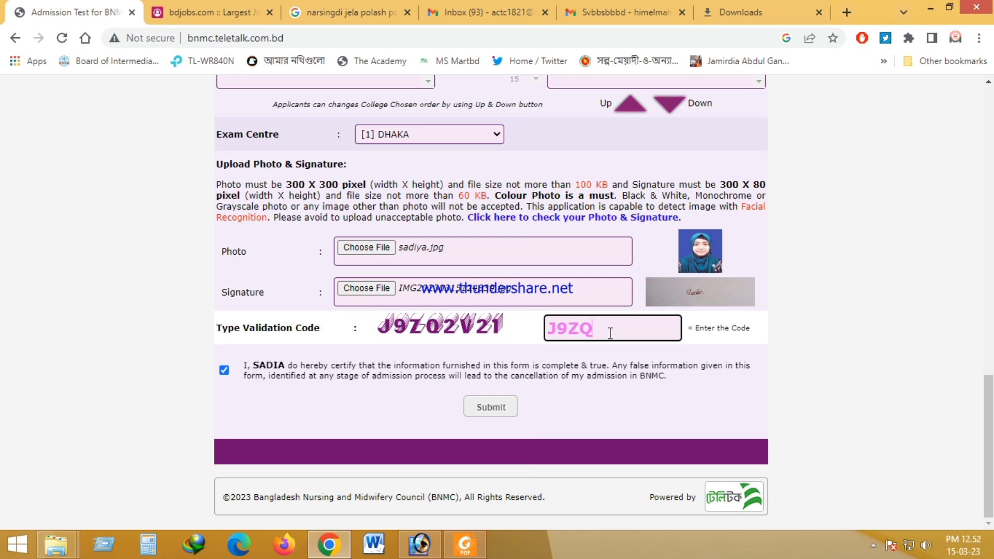
{"action": "type", "text": "2V21"}
{"action": "left_click", "coordinate": [490, 407]}
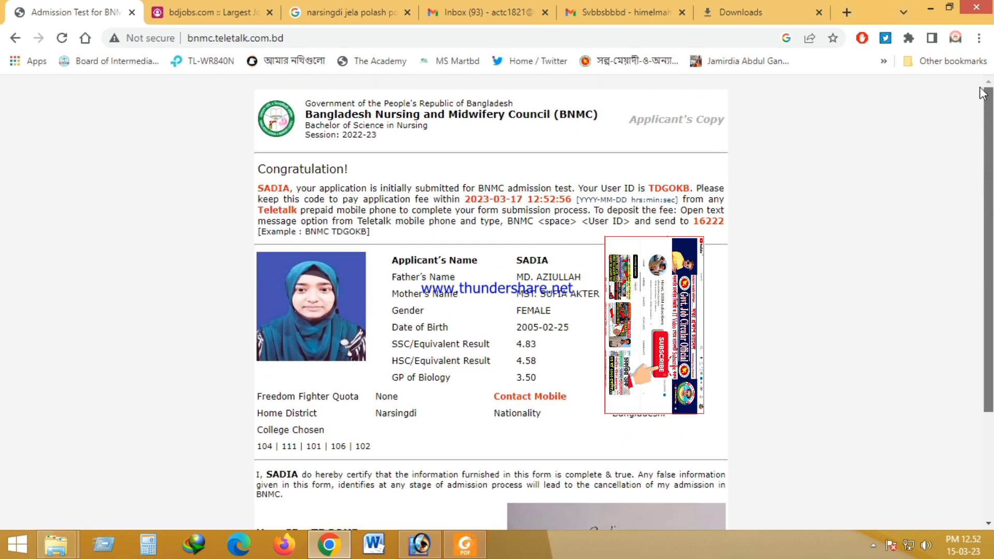
On a capture of the submitted application, outline in red Applicant's Copy, Congratulation! and the applicant details block, and discard the capture
{"action": "scroll", "coordinate": [983, 94], "scroll_direction": "down", "scroll_amount": 3}
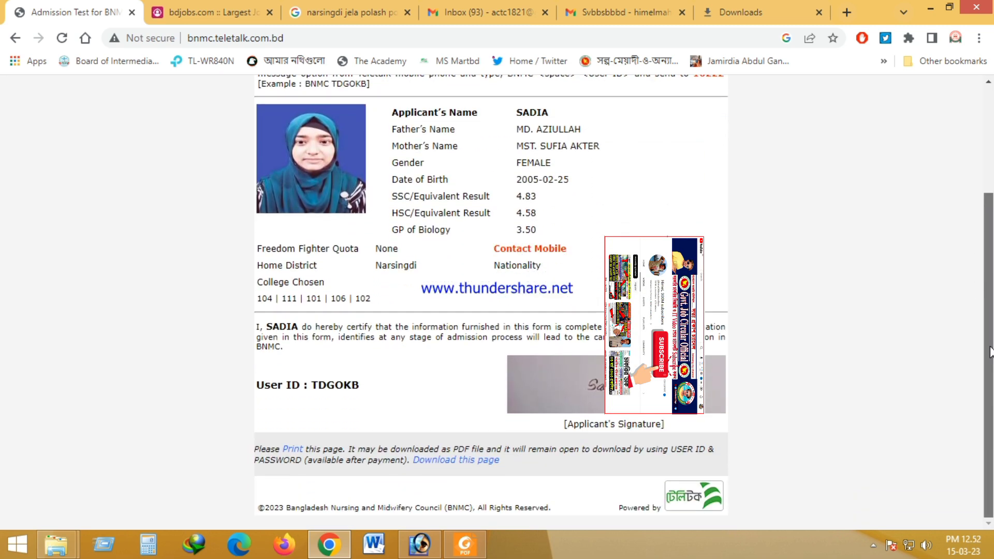
{"action": "scroll", "coordinate": [990, 141], "scroll_direction": "up", "scroll_amount": 3}
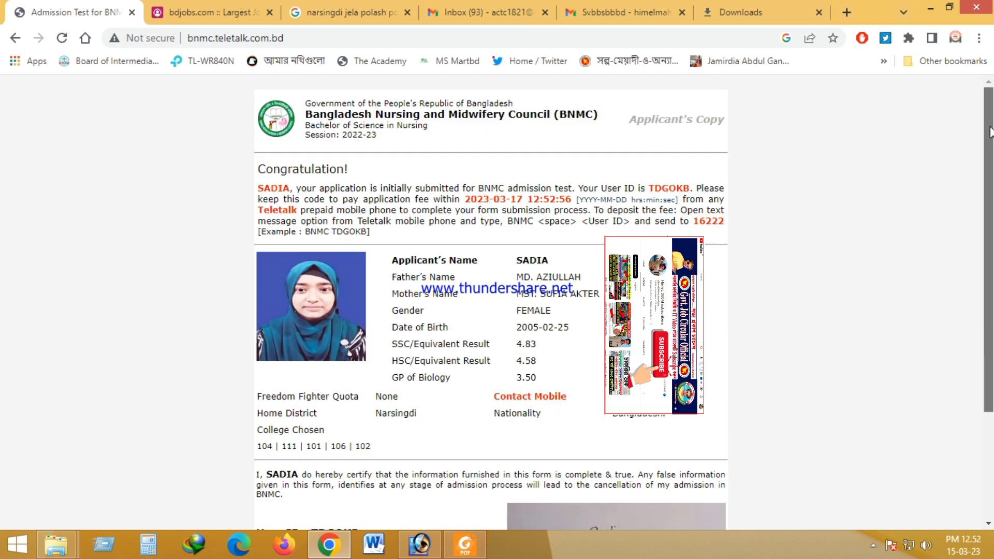
{"action": "left_click", "coordinate": [873, 545]}
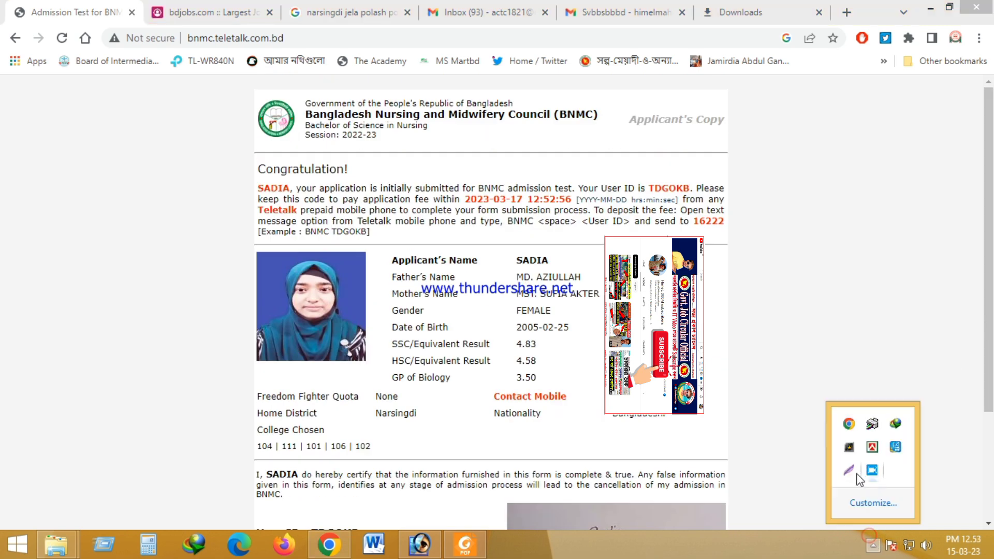
{"action": "left_click", "coordinate": [849, 470]}
{"action": "mouse_move", "coordinate": [35, 74]}
{"action": "left_mouse_down"}
{"action": "mouse_move", "coordinate": [46, 101]}
{"action": "mouse_move", "coordinate": [712, 410]}
{"action": "mouse_move", "coordinate": [811, 505]}
{"action": "left_mouse_up"}
{"action": "left_click", "coordinate": [830, 428]}
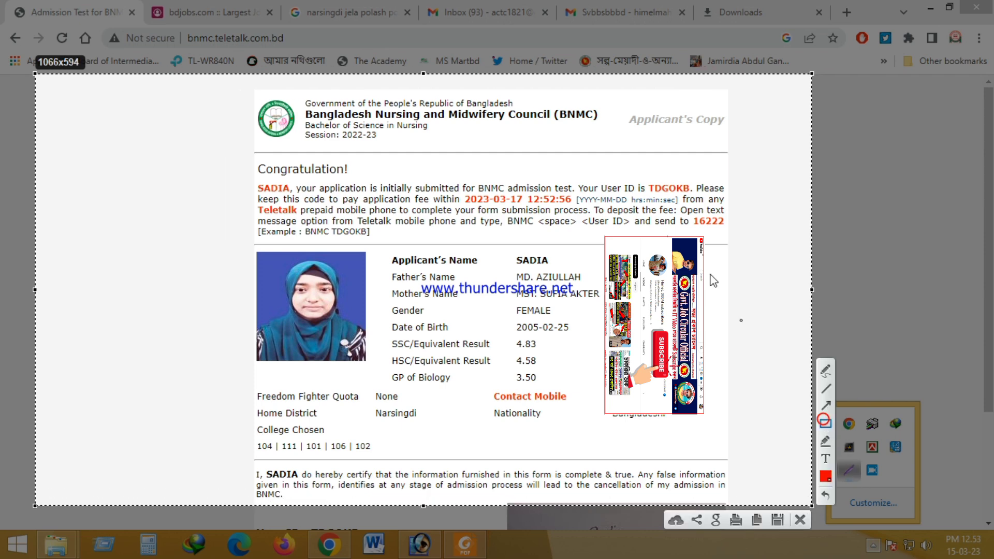
{"action": "left_click_drag", "start_coordinate": [625, 110], "coordinate": [731, 129]}
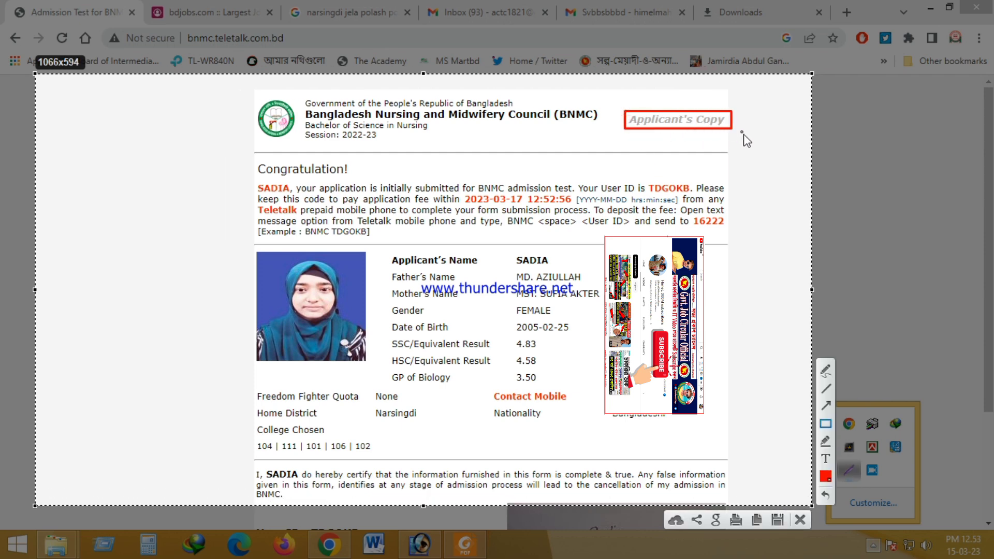
{"action": "left_click_drag", "start_coordinate": [245, 158], "coordinate": [360, 180]}
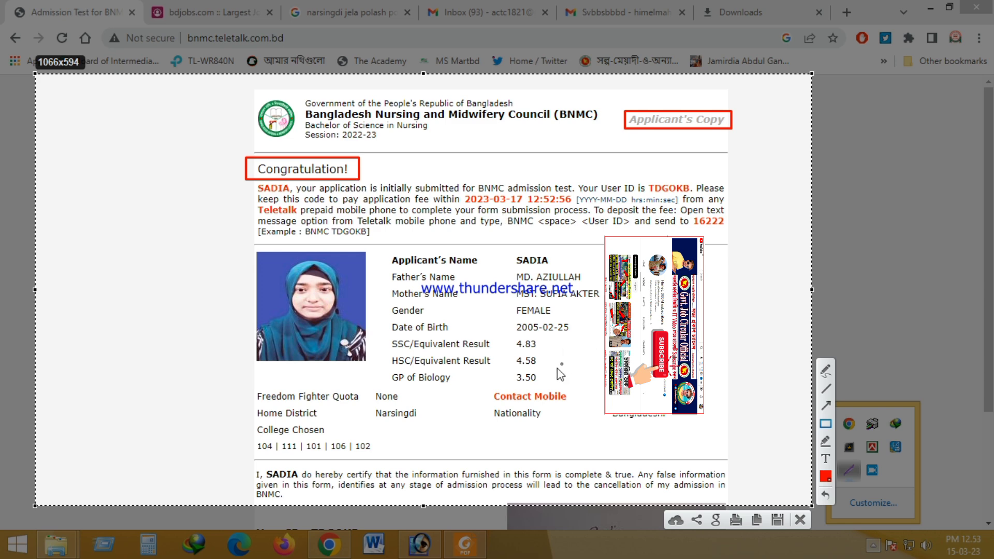
{"action": "mouse_move", "coordinate": [228, 237]}
{"action": "left_mouse_down"}
{"action": "mouse_move", "coordinate": [652, 393]}
{"action": "mouse_move", "coordinate": [715, 436]}
{"action": "mouse_move", "coordinate": [720, 464]}
{"action": "left_mouse_up"}
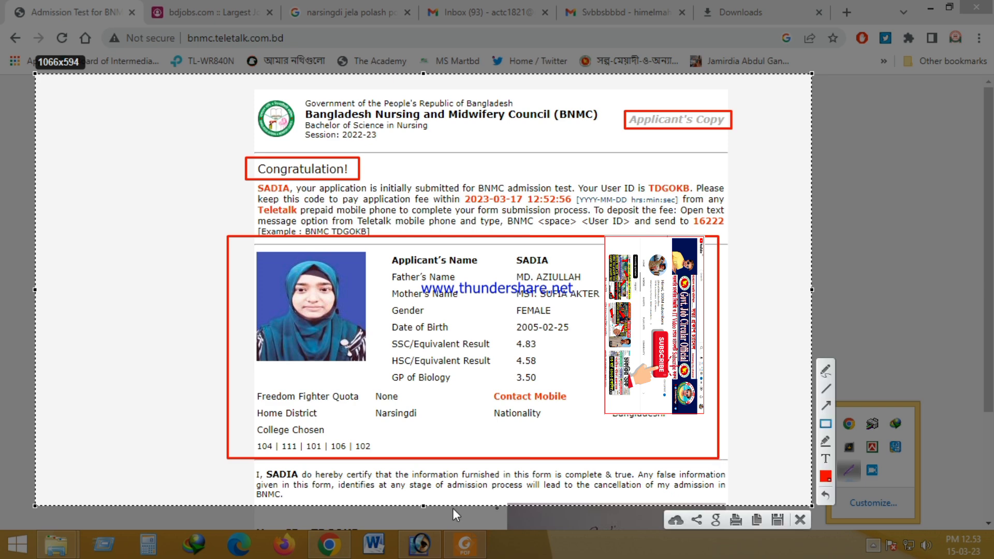
{"action": "left_click", "coordinate": [794, 520]}
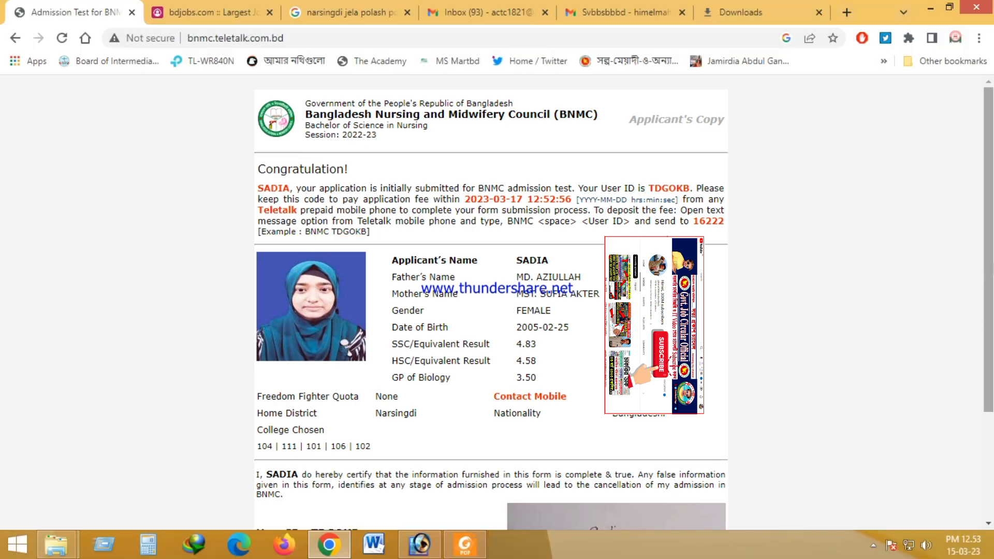
On a capture of the end of the Applicant's Copy, outline in red the Print and Download this page links, and discard the capture
{"action": "scroll", "coordinate": [794, 518], "scroll_direction": "down", "scroll_amount": 3}
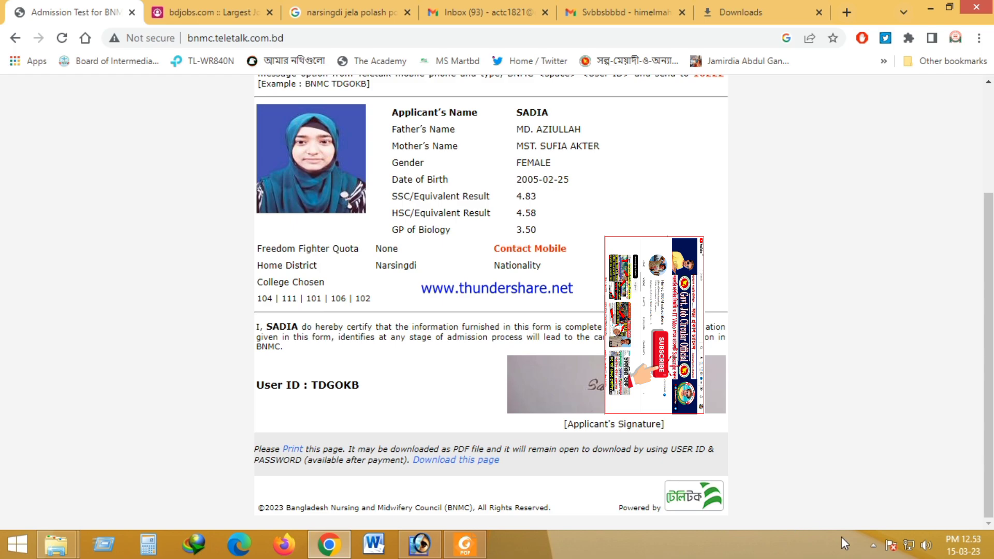
{"action": "left_click", "coordinate": [874, 543]}
{"action": "left_click", "coordinate": [848, 471]}
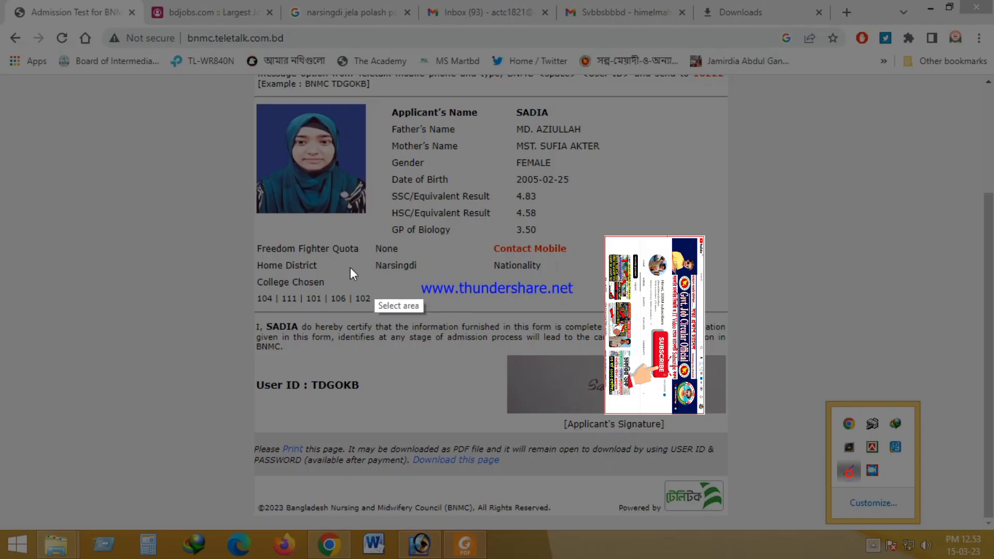
{"action": "mouse_move", "coordinate": [130, 175]}
{"action": "left_mouse_down"}
{"action": "mouse_move", "coordinate": [526, 475]}
{"action": "mouse_move", "coordinate": [828, 497]}
{"action": "mouse_move", "coordinate": [796, 510]}
{"action": "left_mouse_up"}
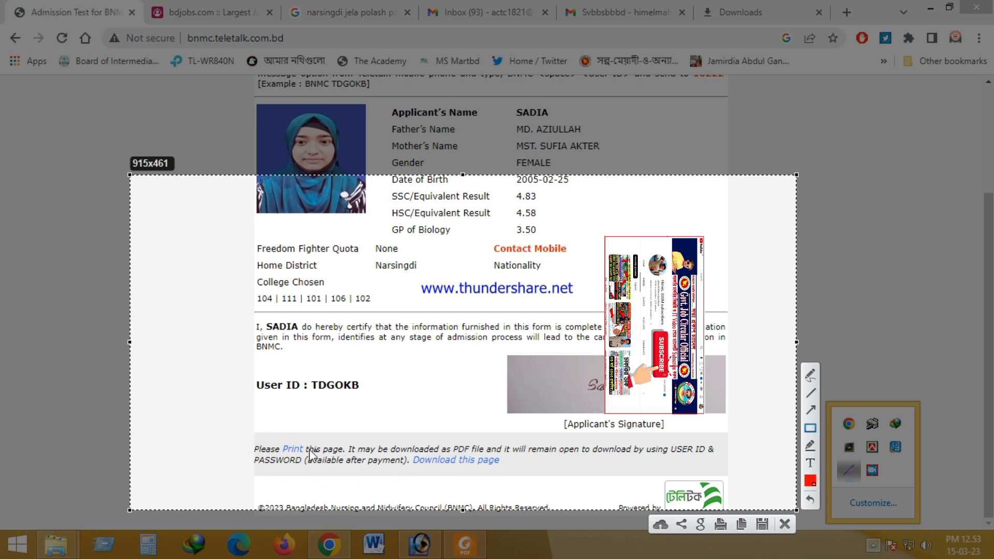
{"action": "left_click_drag", "start_coordinate": [241, 435], "coordinate": [315, 460]}
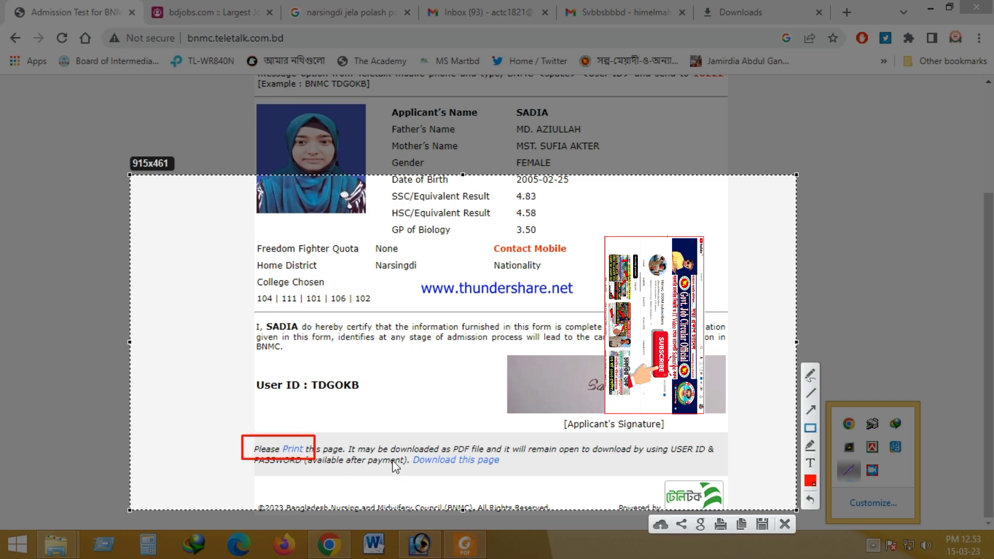
{"action": "mouse_move", "coordinate": [392, 447]}
{"action": "left_mouse_down"}
{"action": "mouse_move", "coordinate": [451, 472]}
{"action": "mouse_move", "coordinate": [526, 477]}
{"action": "left_mouse_up"}
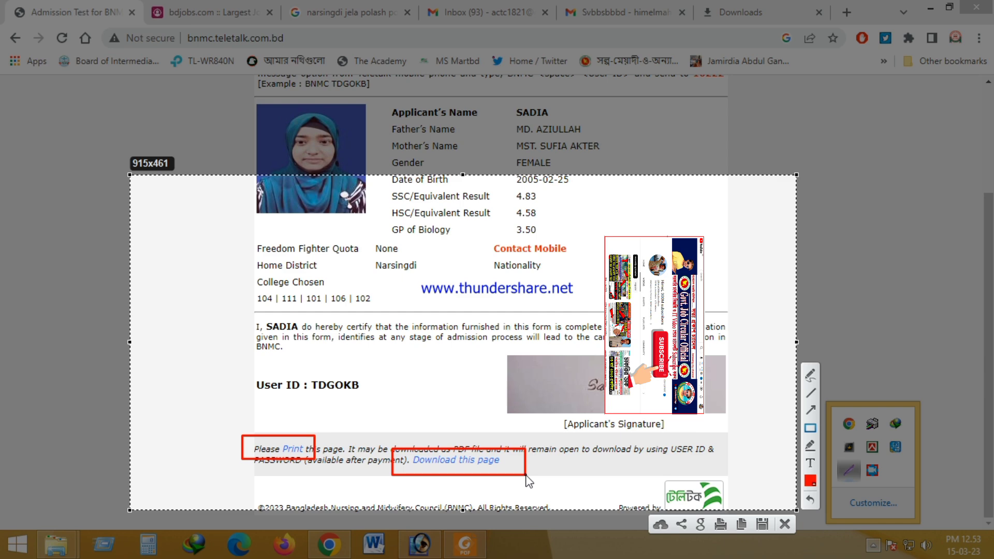
{"action": "left_click", "coordinate": [785, 524]}
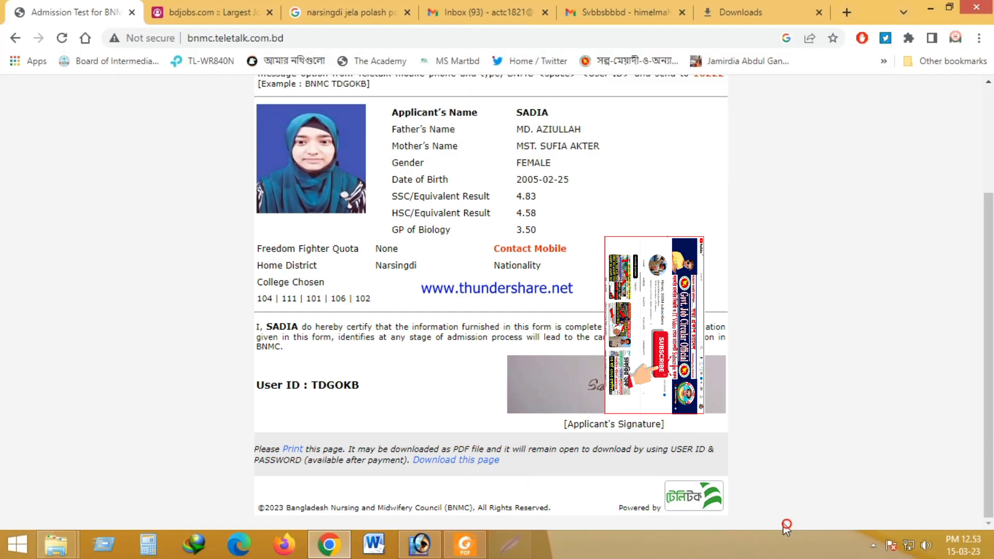